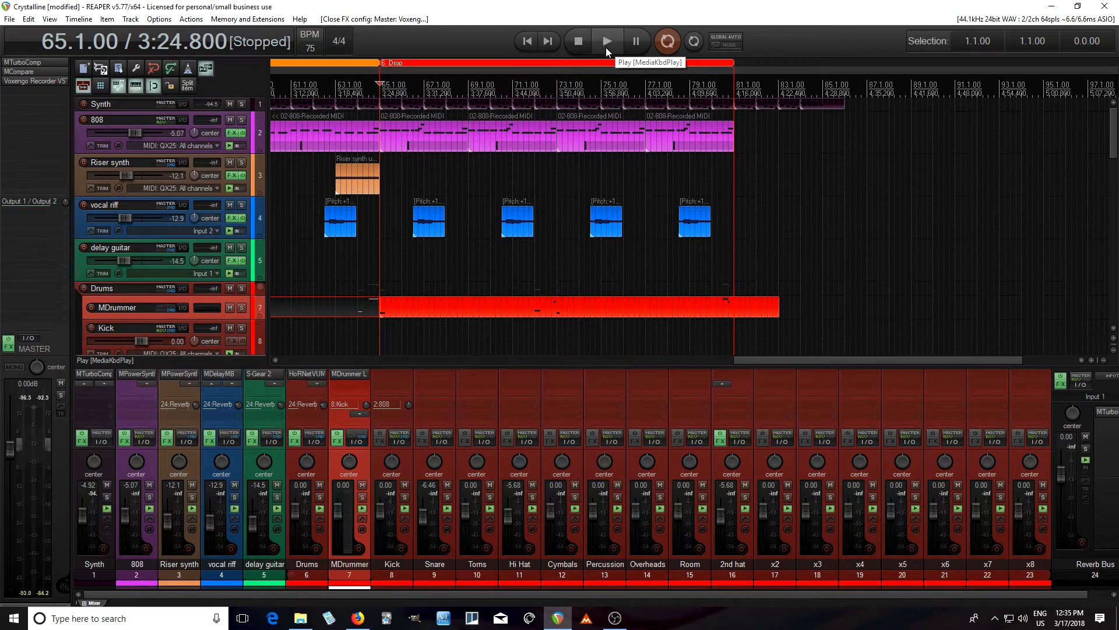
# Play the Drop section with the full mix, and play it again with the Hi Hat track soloed
pyautogui.click(607, 47)
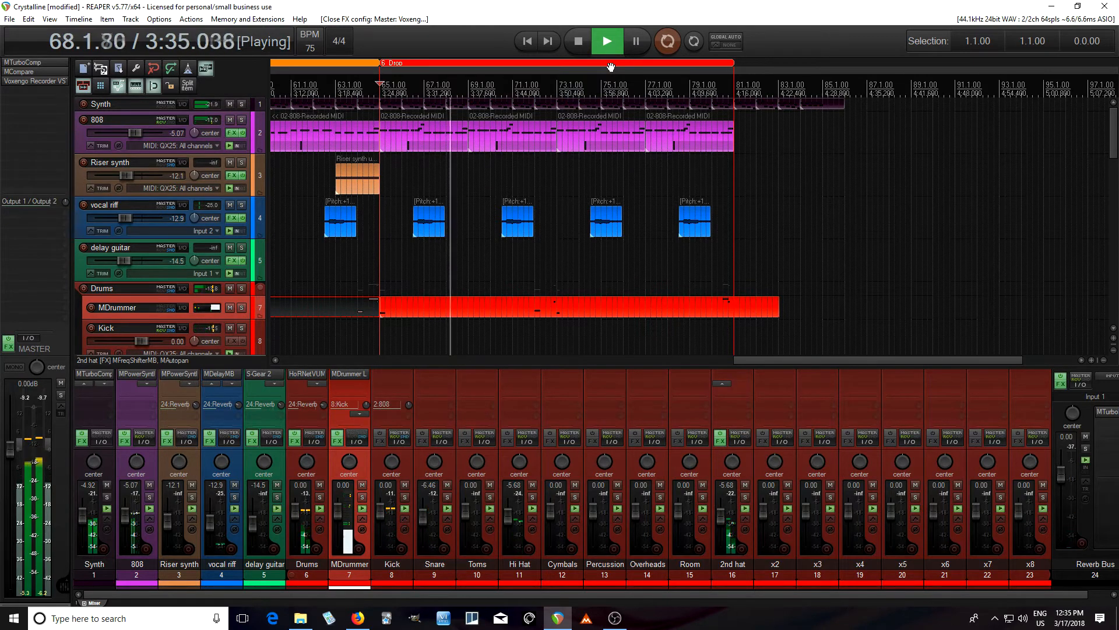
pyautogui.click(584, 46)
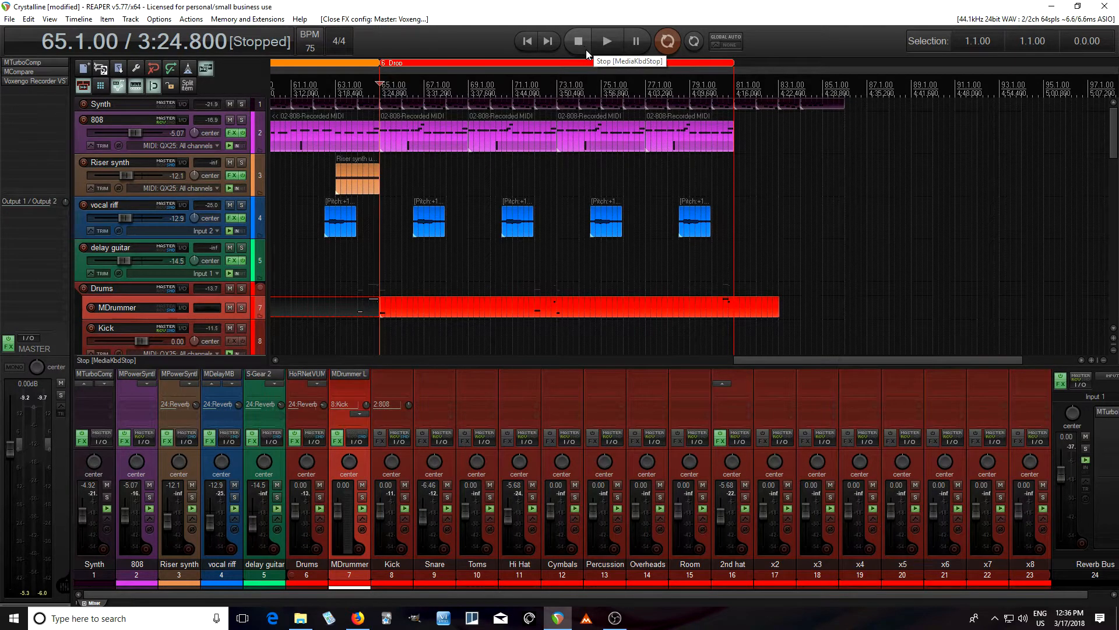
pyautogui.click(532, 497)
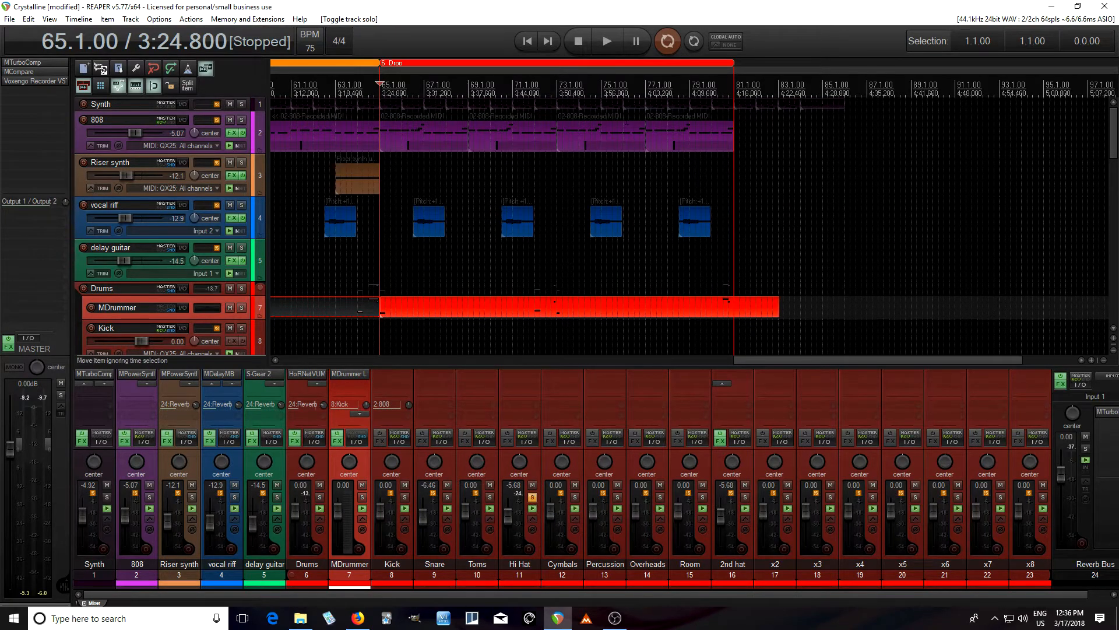
pyautogui.click(613, 47)
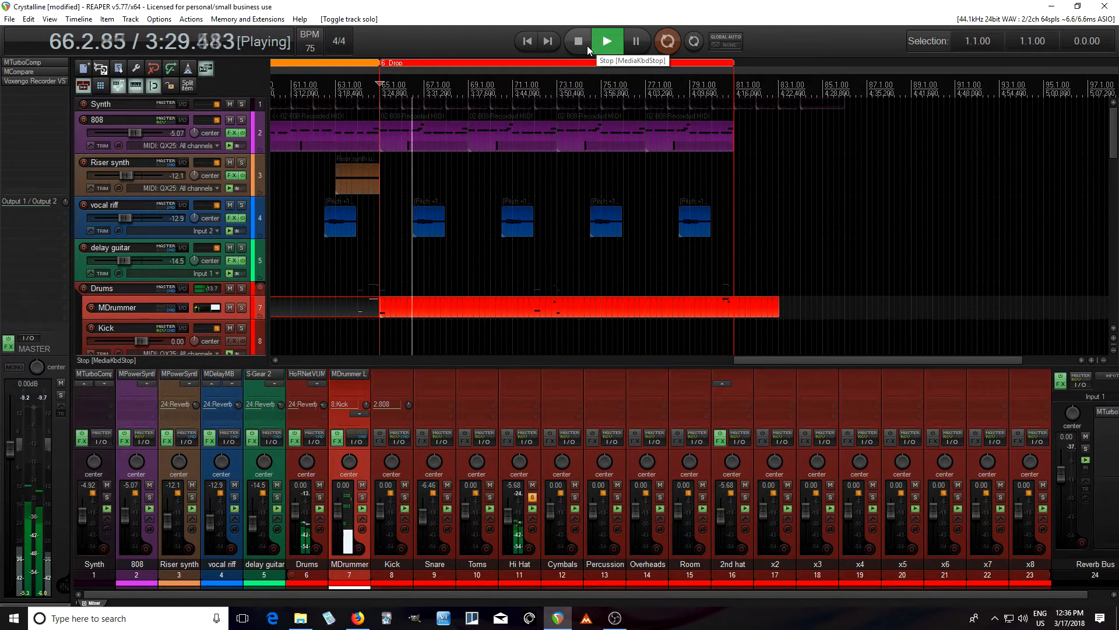
pyautogui.click(587, 45)
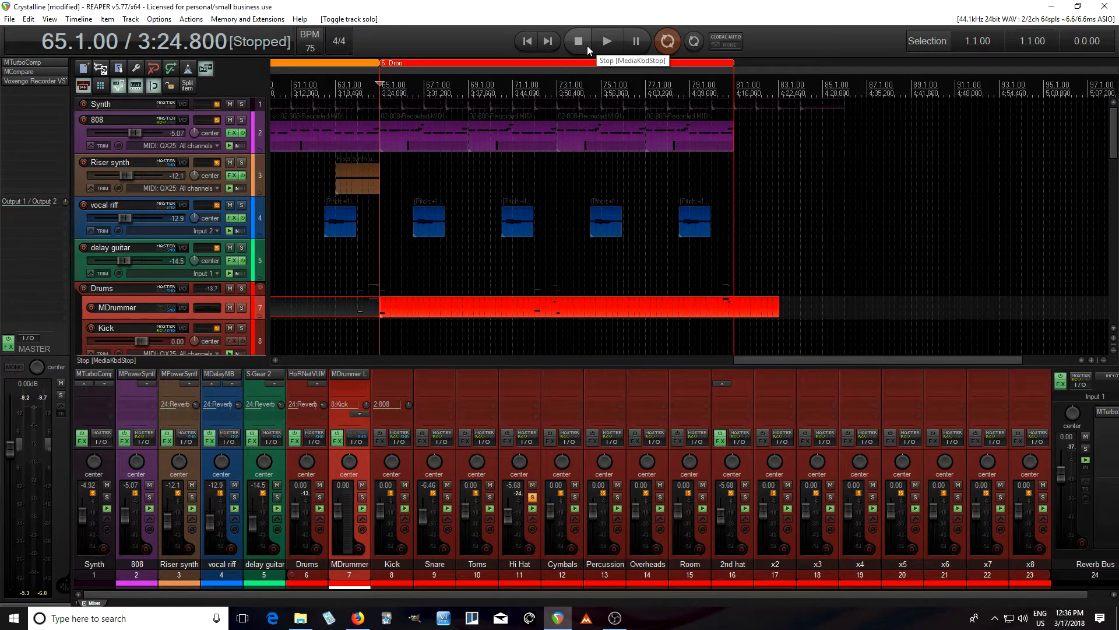
# Solo the 2nd hat track alongside the Hi Hat and play the Drop section
pyautogui.click(745, 497)
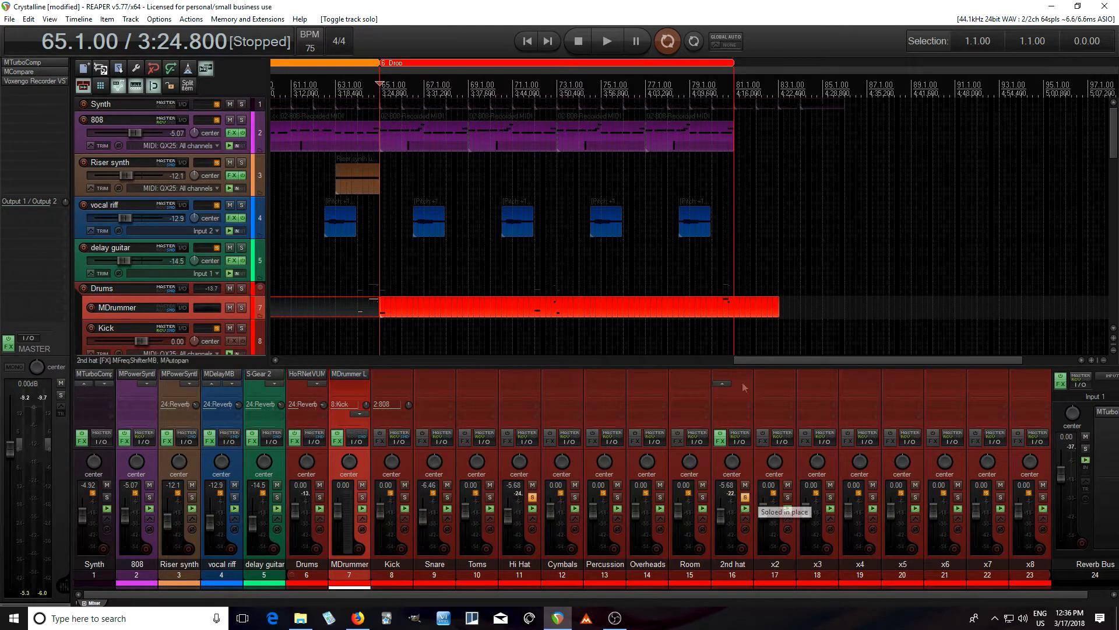
pyautogui.click(611, 48)
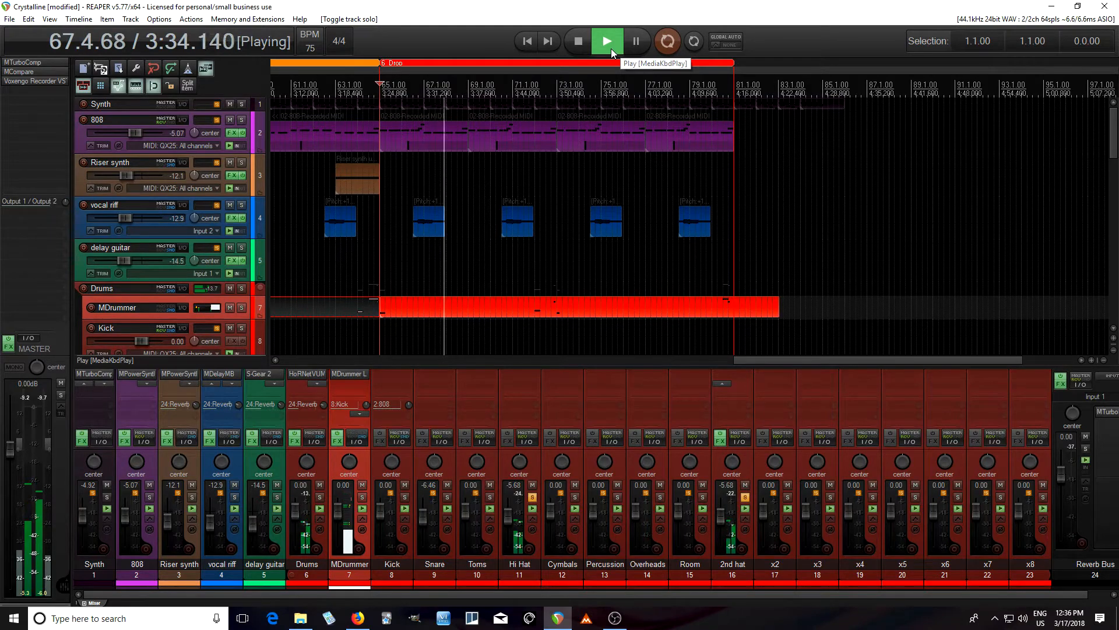
pyautogui.click(578, 42)
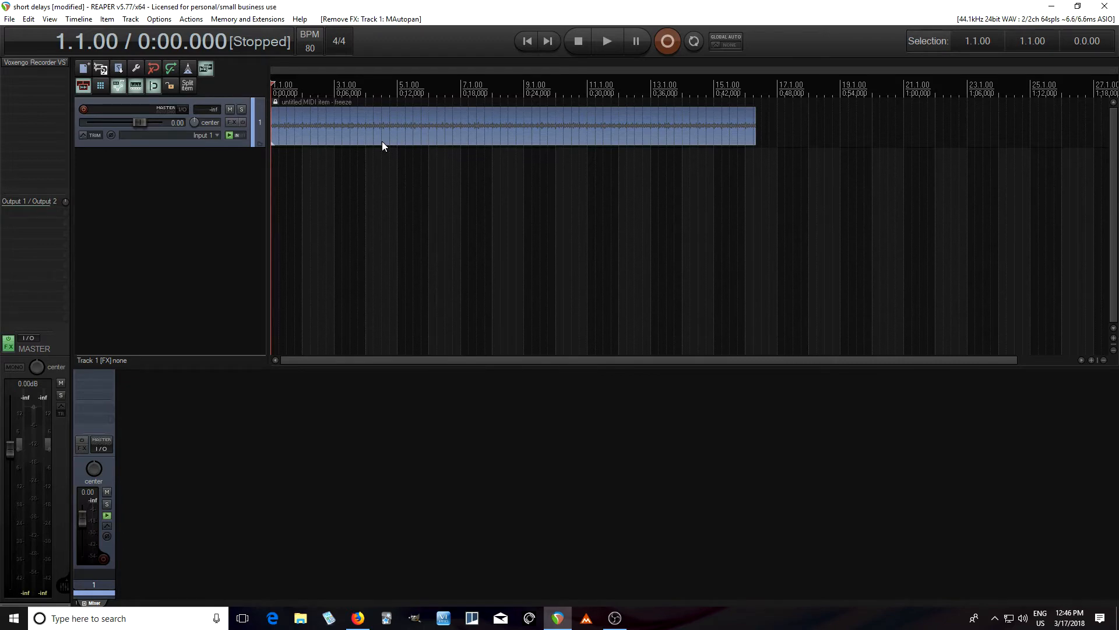
# Add the MAutopan (MeldaProduction) effect to track 1 of the short delays project and move its window clear of the track
pyautogui.rightClick(97, 380)
pyautogui.moveTo(163, 472)
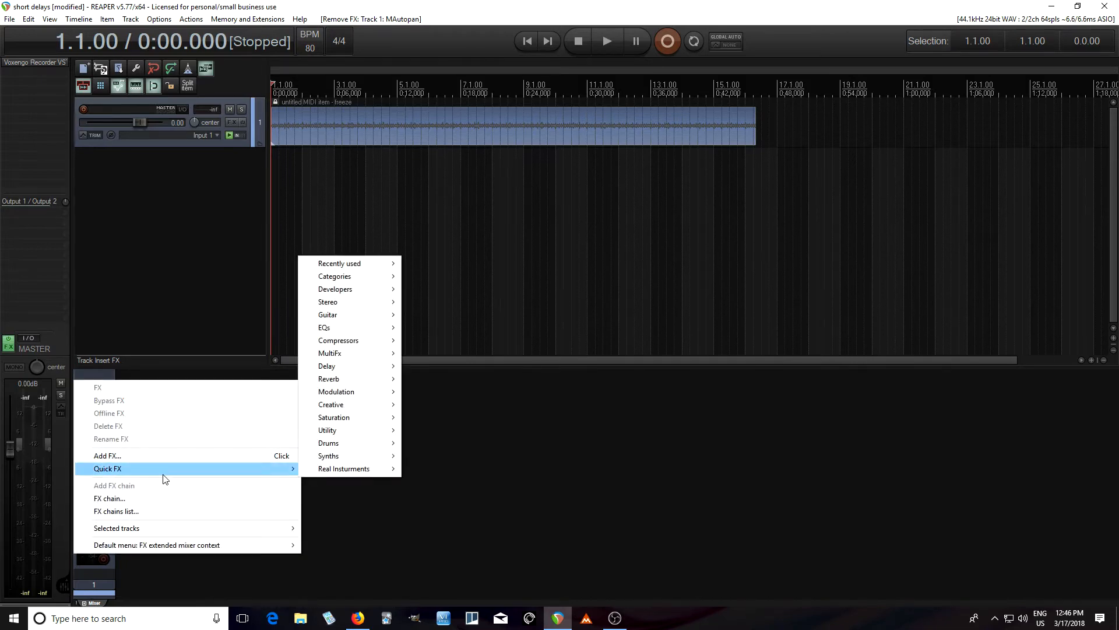
pyautogui.moveTo(371, 392)
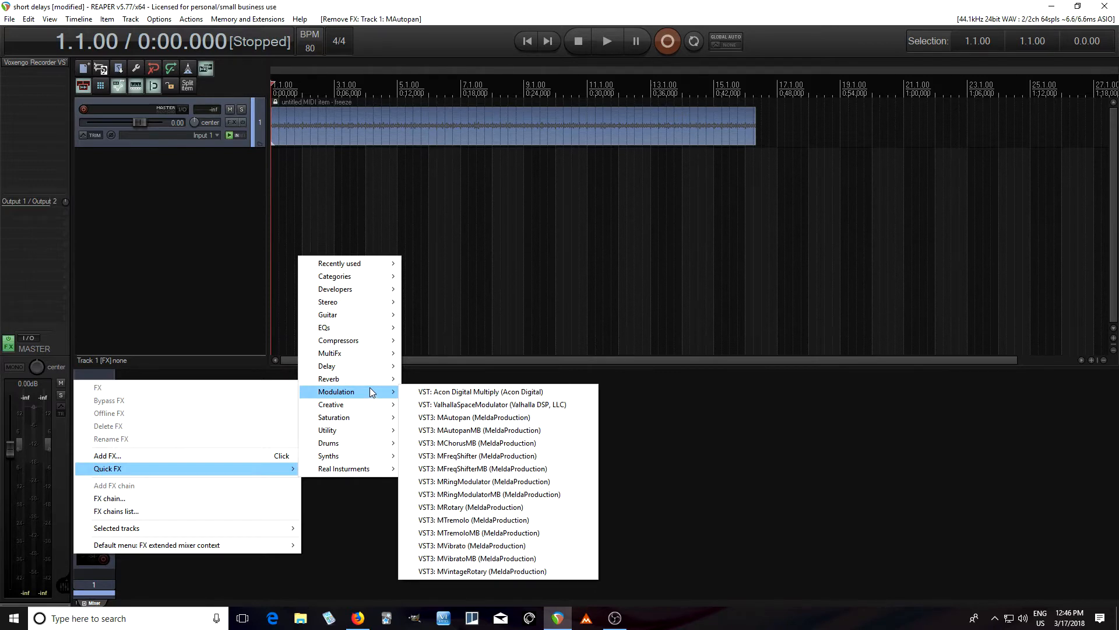
pyautogui.click(475, 417)
pyautogui.moveTo(299, 39); pyautogui.dragTo(648, 301)
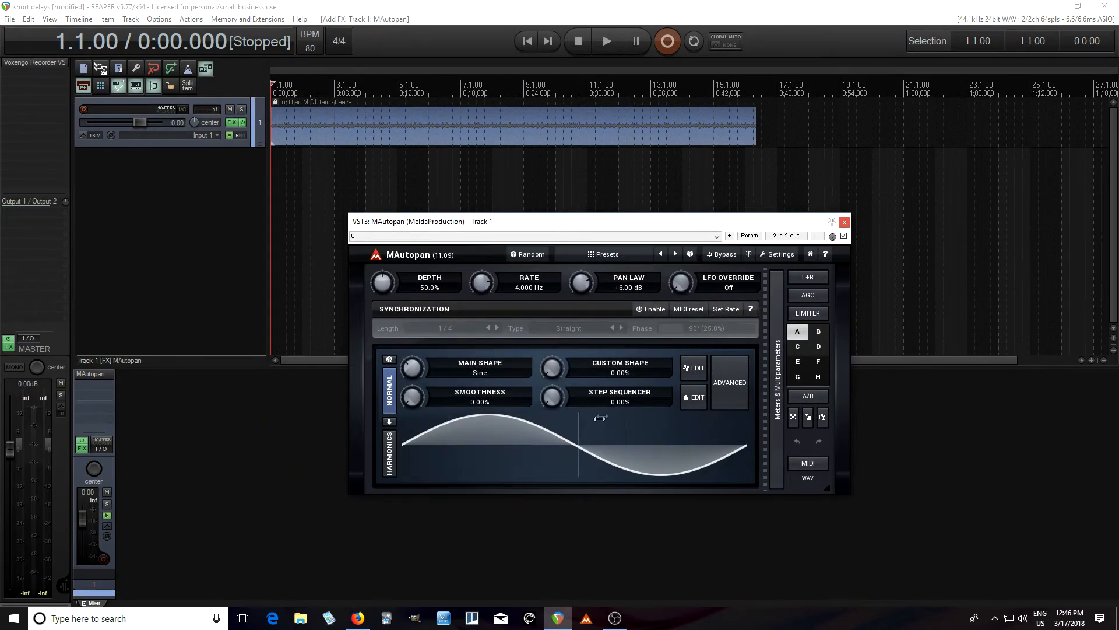
# Enable tempo synchronization in MAutopan with a length of 1 and play the track to hear the panning
pyautogui.click(652, 309)
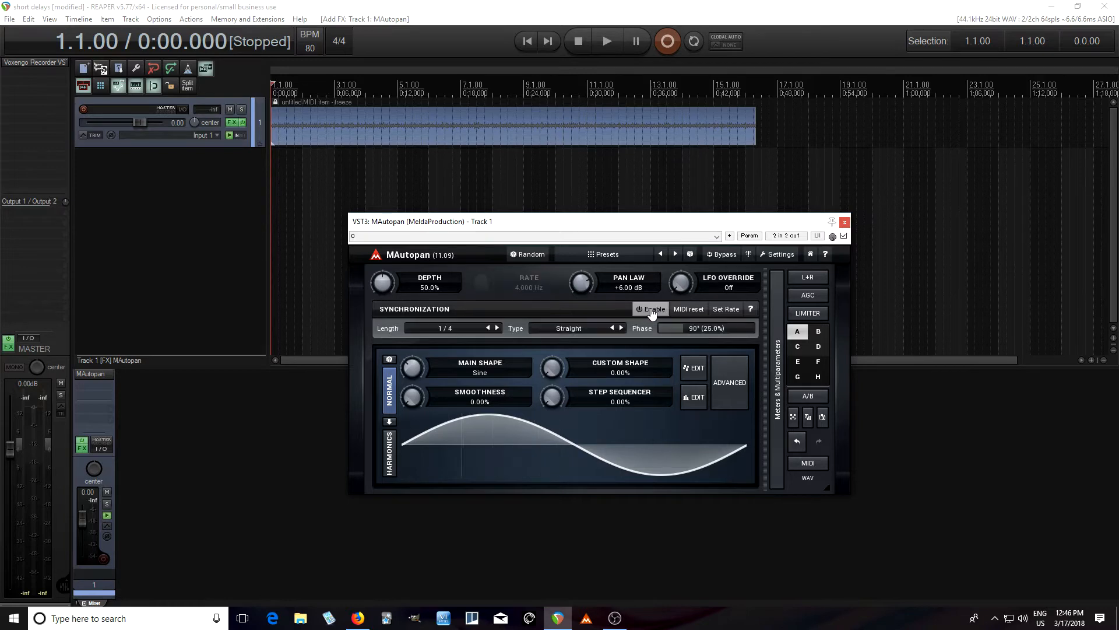
pyautogui.click(488, 329)
pyautogui.click(487, 330)
pyautogui.click(602, 55)
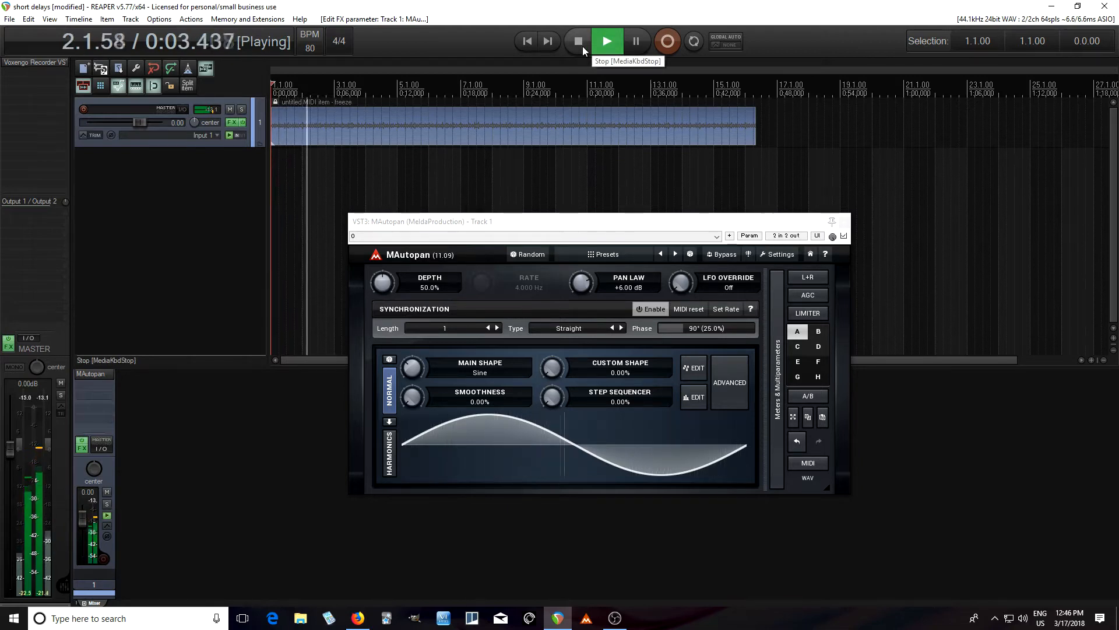
pyautogui.click(578, 42)
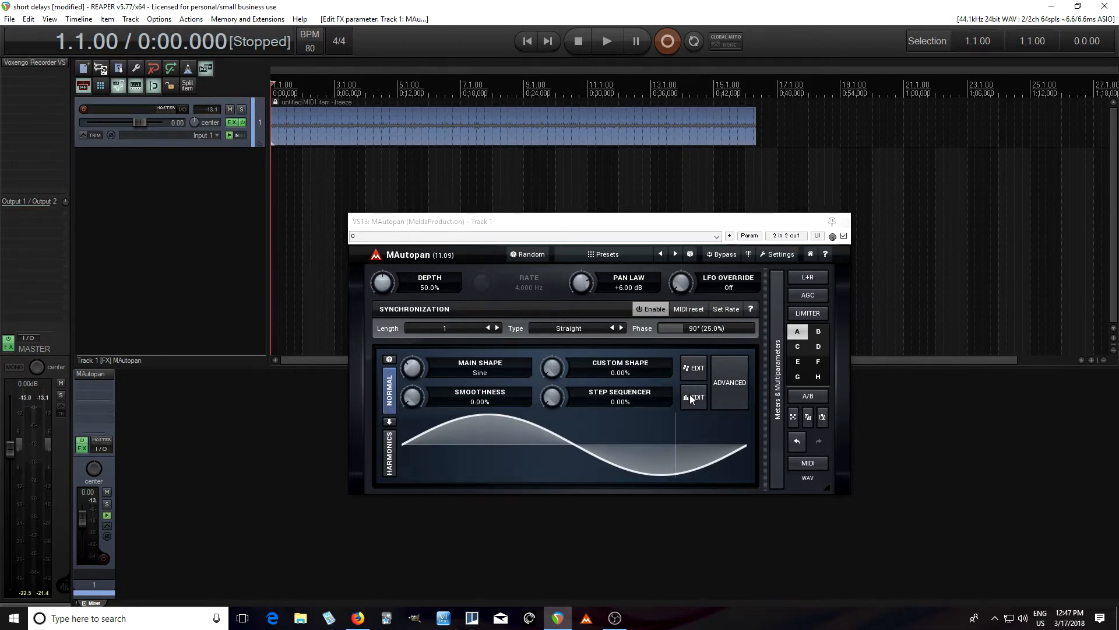
# Set MAutopan's Step Sequencer amount to 100% and open the step sequencer editor, moving it to the plugin's centre
pyautogui.click(551, 396)
pyautogui.moveTo(551, 397); pyautogui.dragTo(552, 350)
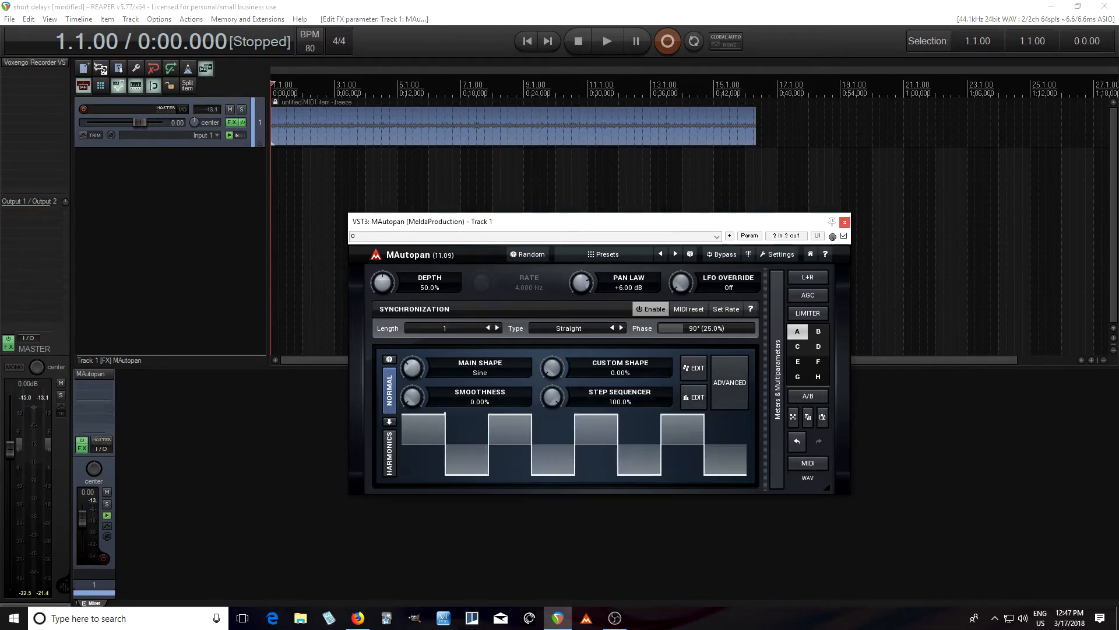
pyautogui.click(697, 398)
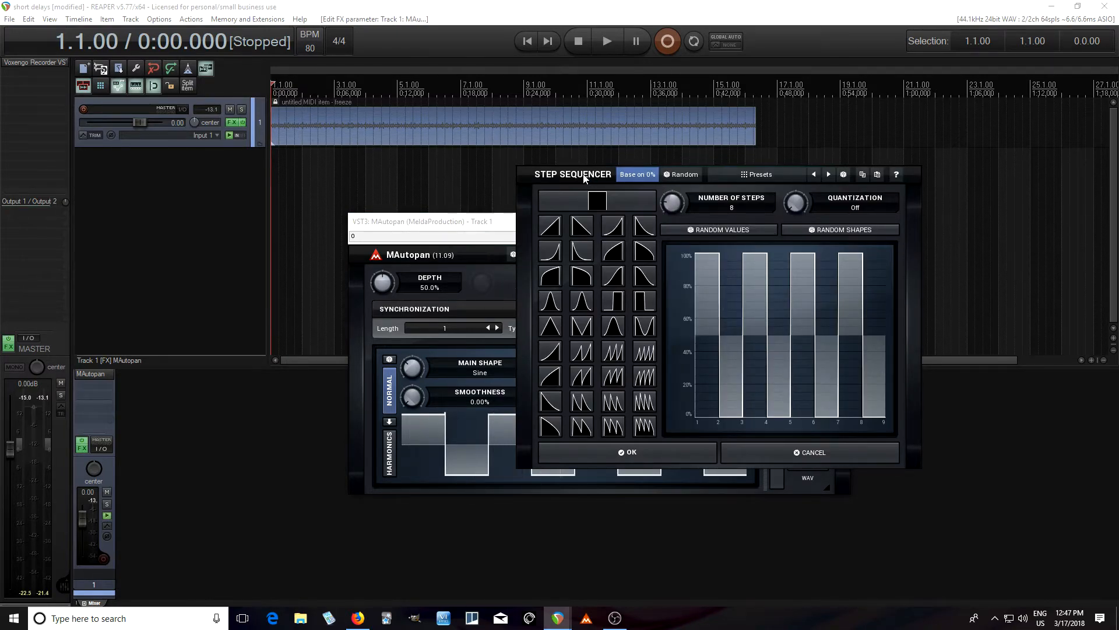
pyautogui.moveTo(584, 177); pyautogui.dragTo(422, 160)
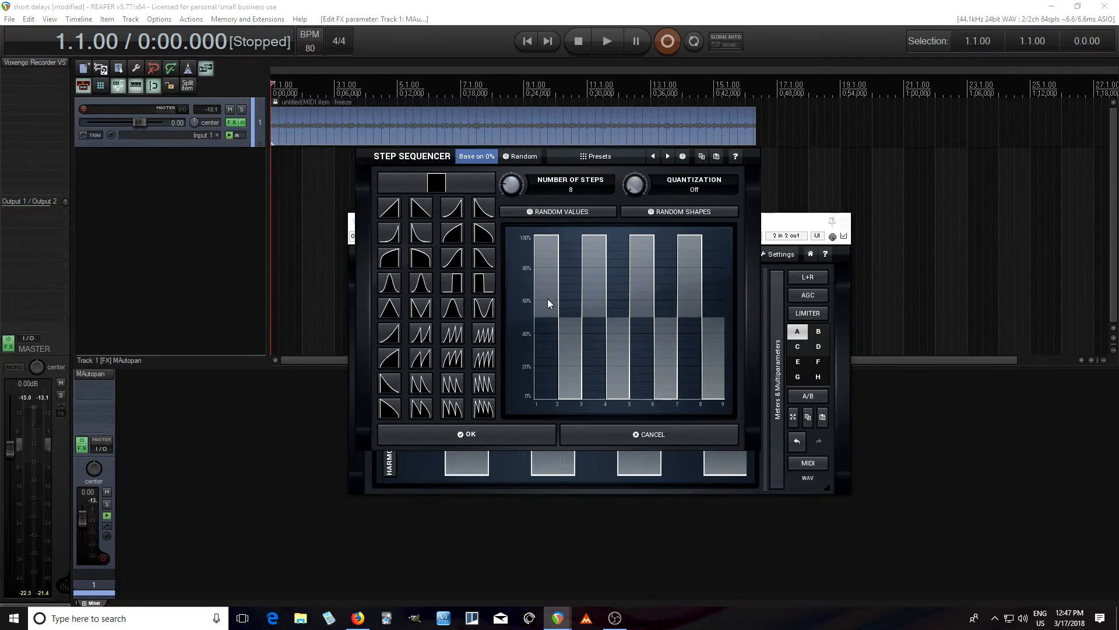
# Set sequencer steps 1 and 7 to about 83%, 4 to 40%, 5 to 62% and 6 to 21%, and play the applied pattern
pyautogui.moveTo(547, 262); pyautogui.dragTo(576, 417)
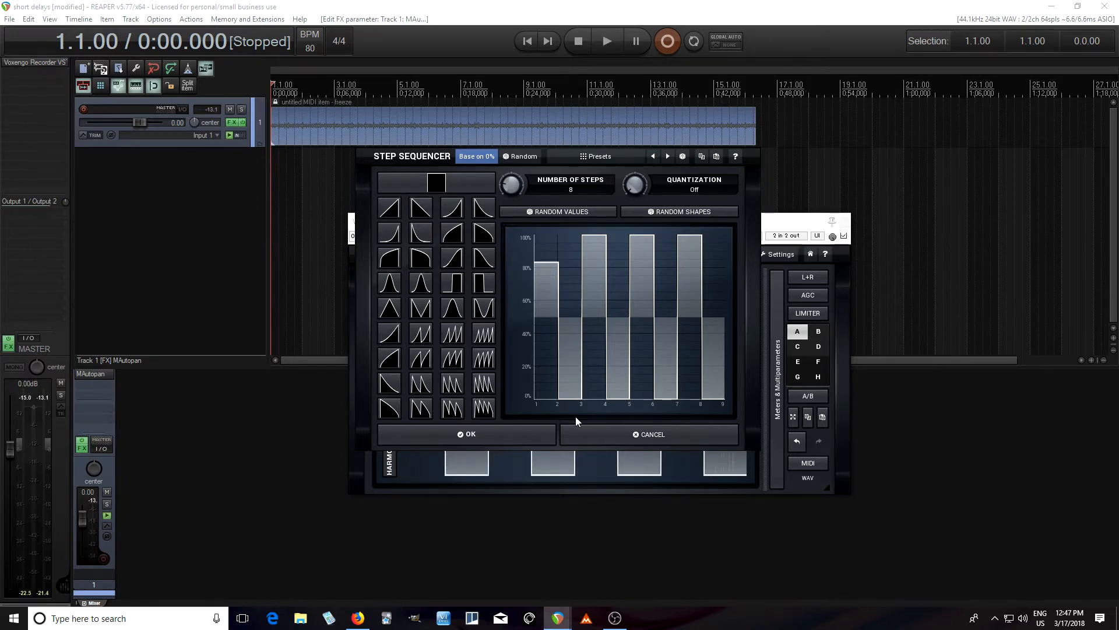
pyautogui.click(618, 332)
pyautogui.click(639, 296)
pyautogui.click(669, 364)
pyautogui.click(690, 261)
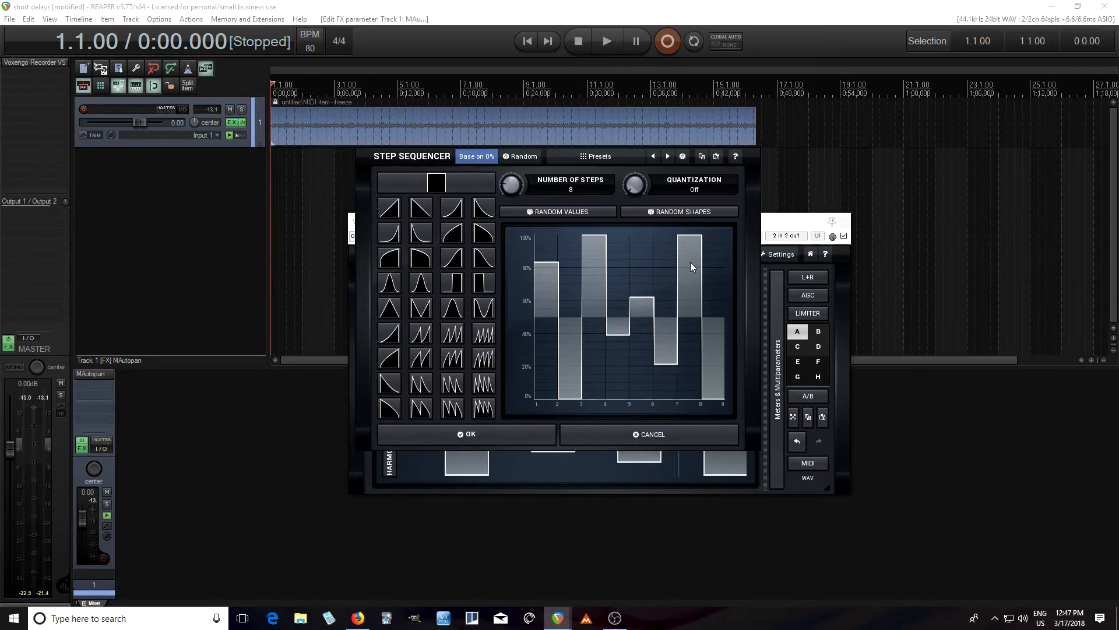
pyautogui.click(524, 434)
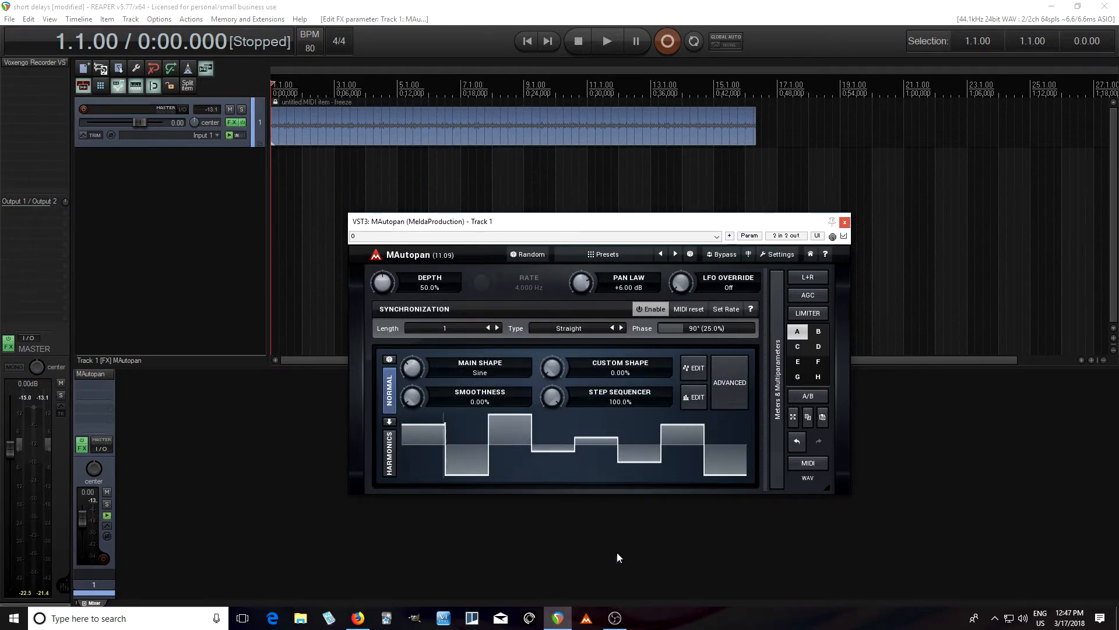
pyautogui.click(606, 40)
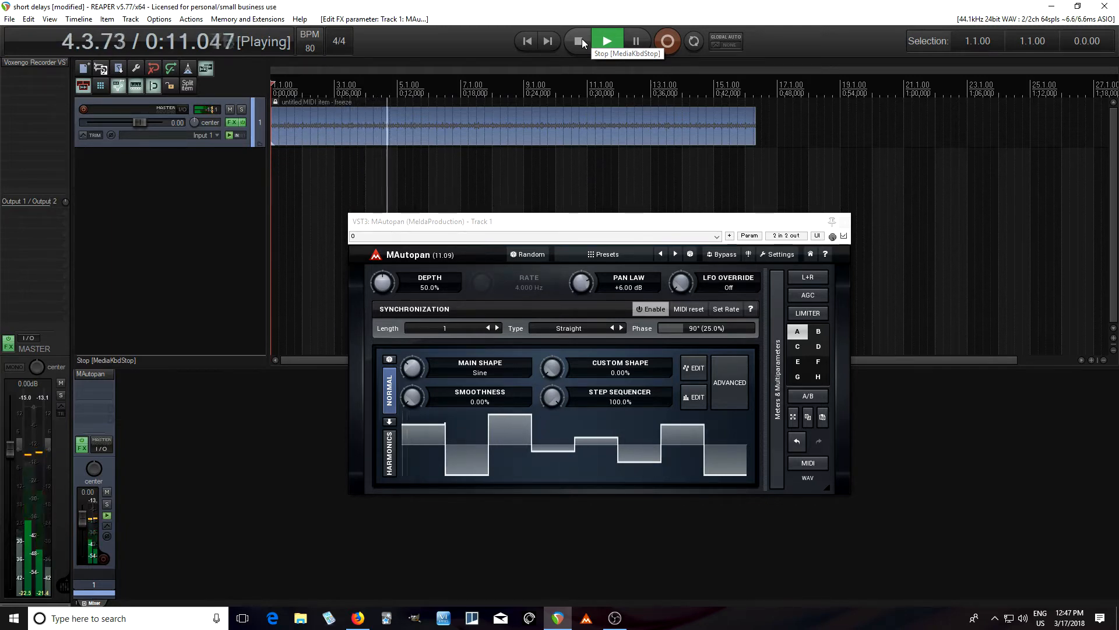
pyautogui.click(582, 39)
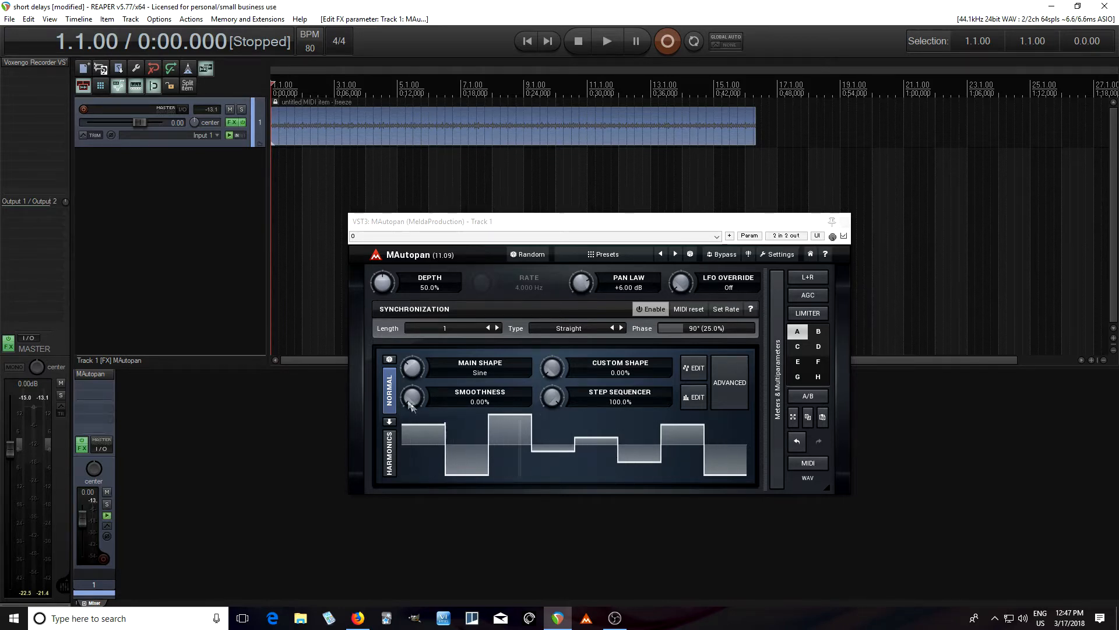
# Set MAutopan's smoothness to 19.2% and extend the panning pattern to a length of 2 with 16 sequencer steps
pyautogui.moveTo(412, 401); pyautogui.dragTo(412, 387)
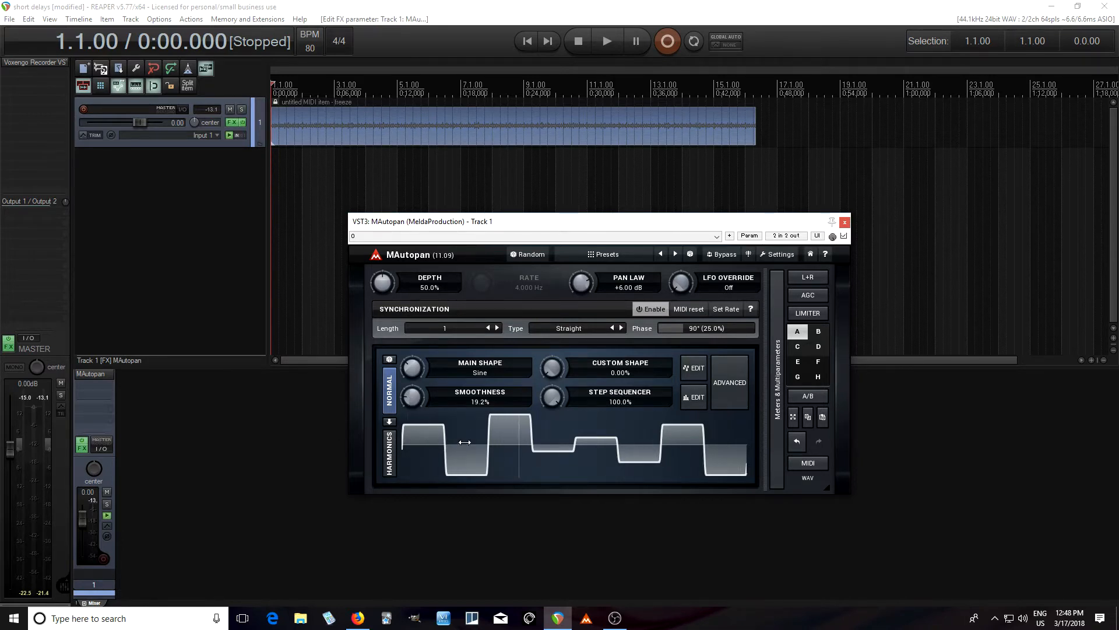
pyautogui.click(496, 328)
pyautogui.click(694, 397)
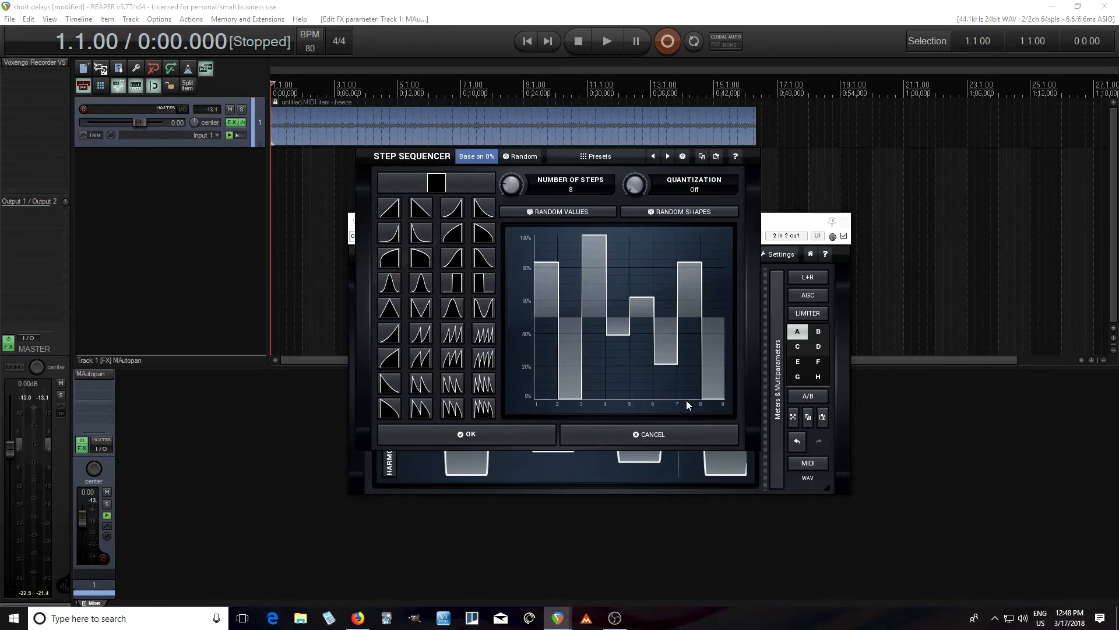
pyautogui.click(571, 190)
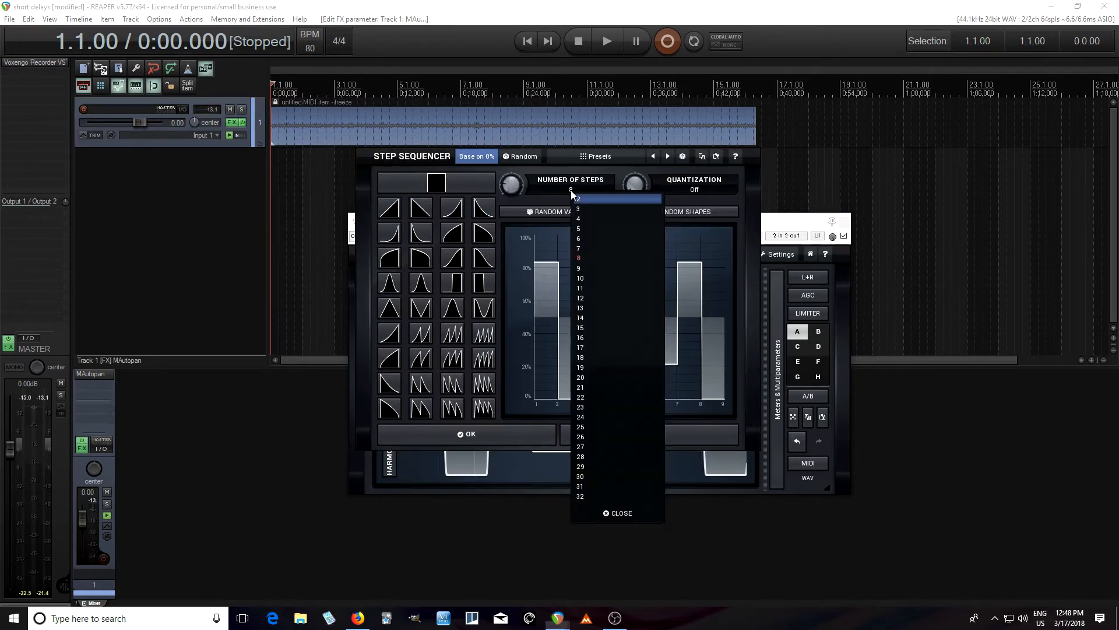
pyautogui.click(593, 338)
# Set step 9 to about 62%, 10 to 29%, 12 to 20%, 13 to 73%, 14 to 37% and 16 to 28%, and play the result
pyautogui.click(631, 297)
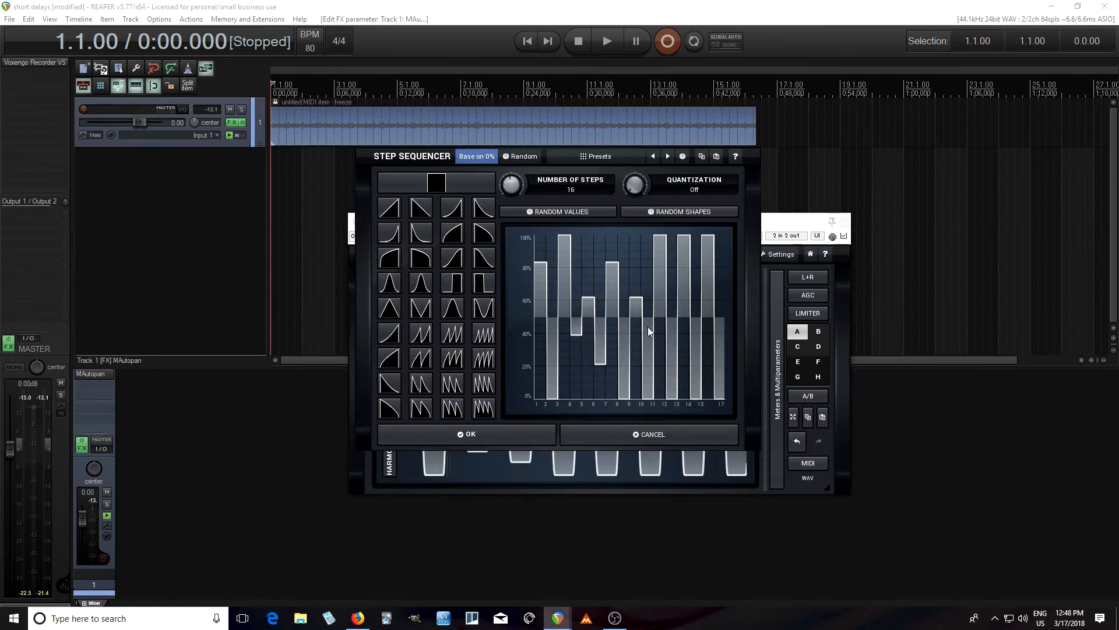
pyautogui.click(649, 351)
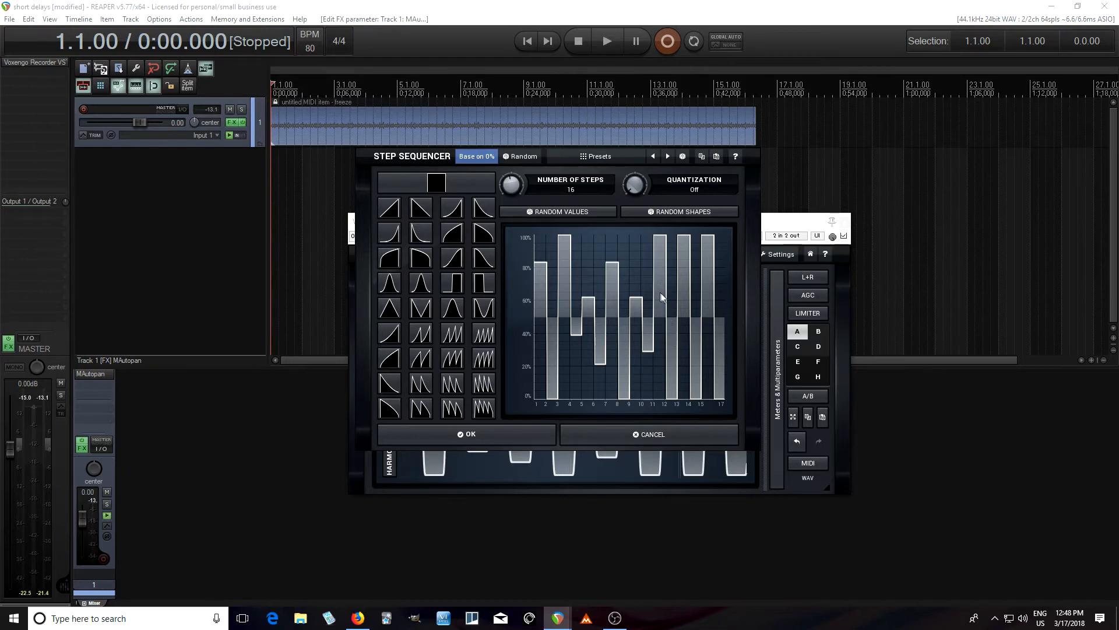
pyautogui.click(673, 366)
pyautogui.moveTo(683, 279)
pyautogui.mouseDown()
pyautogui.moveTo(698, 360)
pyautogui.moveTo(698, 339)
pyautogui.mouseUp()
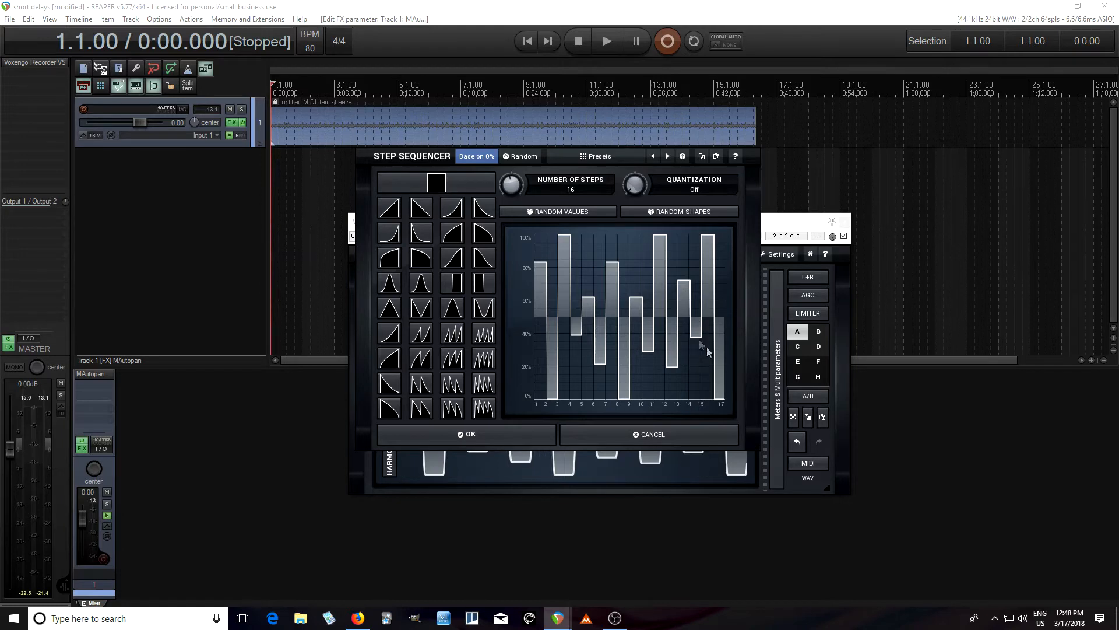
pyautogui.click(718, 351)
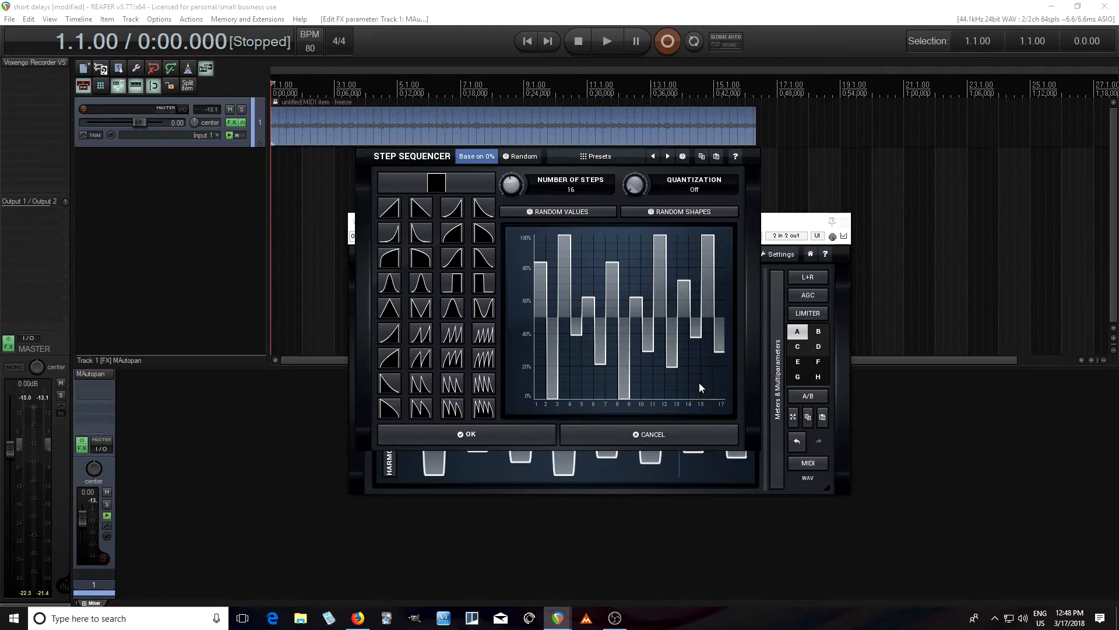
pyautogui.click(573, 440)
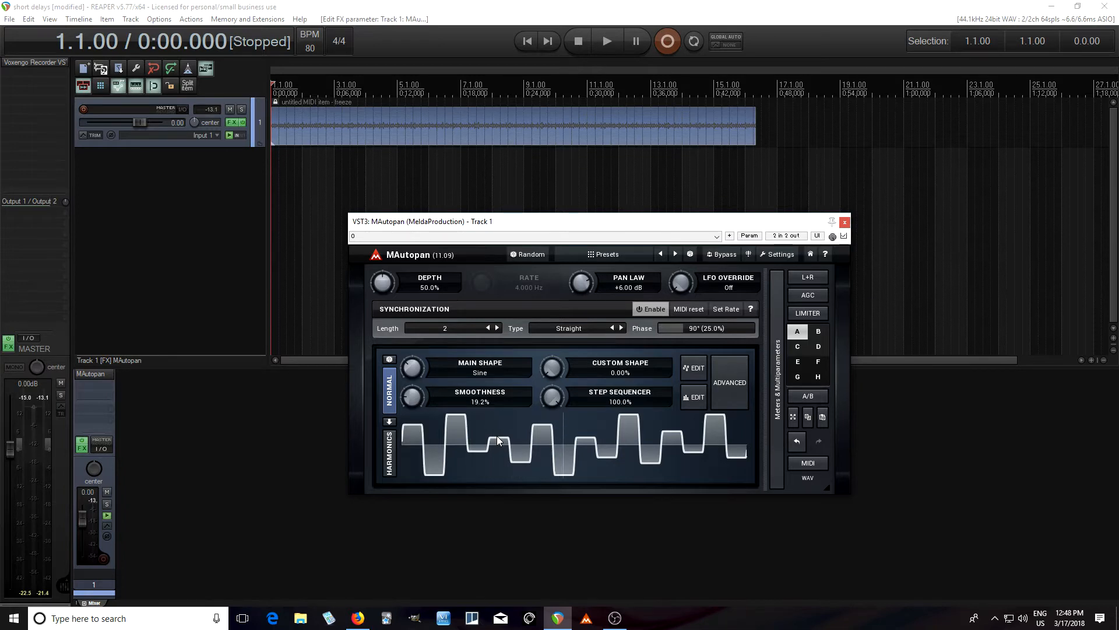
pyautogui.click(600, 43)
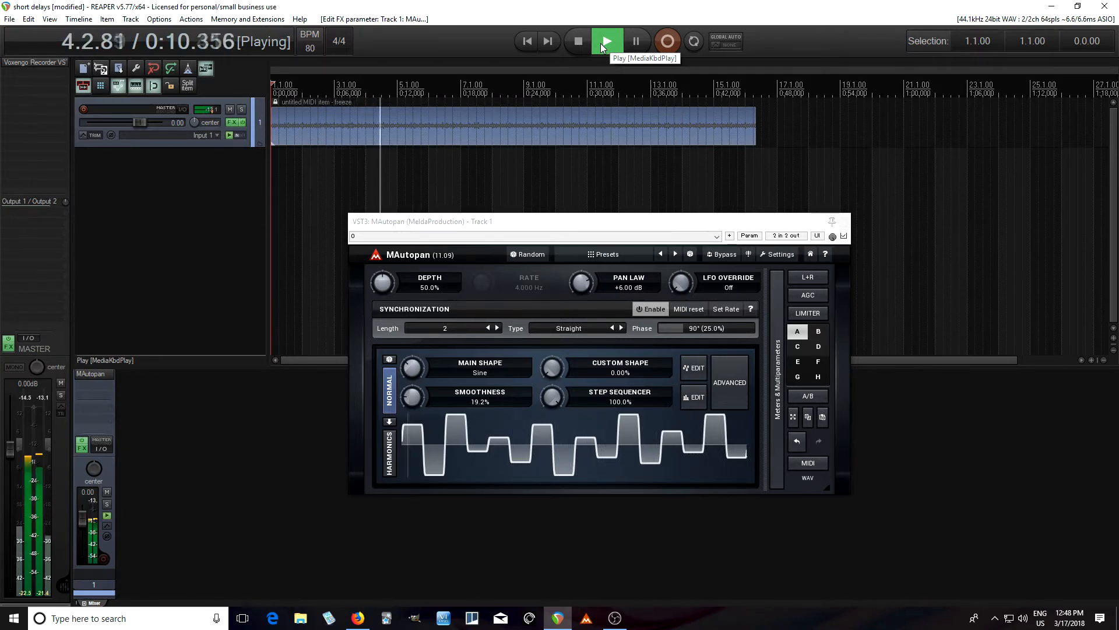
pyautogui.click(583, 43)
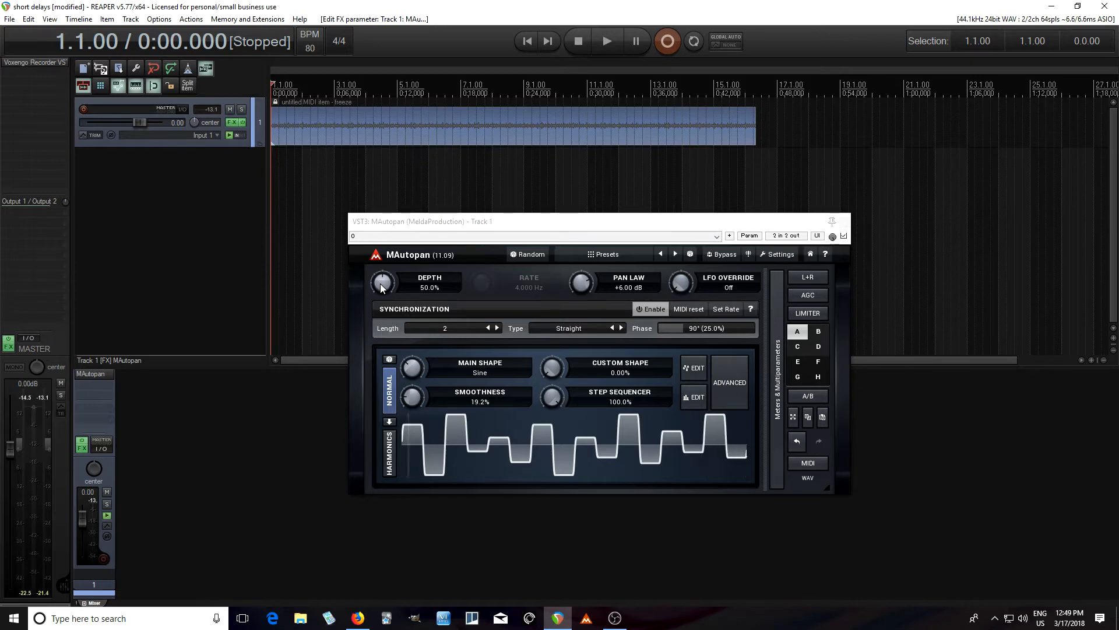
# Lower MAutopan's depth to 0%, start playback, and raise the depth to 100% while listening
pyautogui.moveTo(381, 284); pyautogui.dragTo(381, 338)
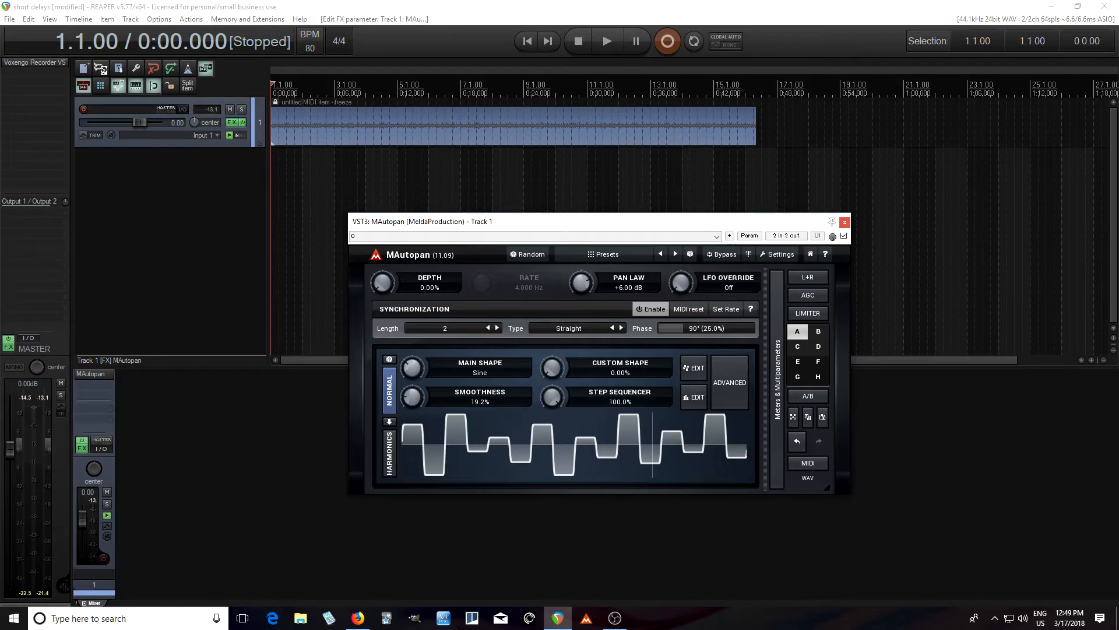
pyautogui.click(601, 45)
pyautogui.moveTo(372, 292); pyautogui.dragTo(373, 182)
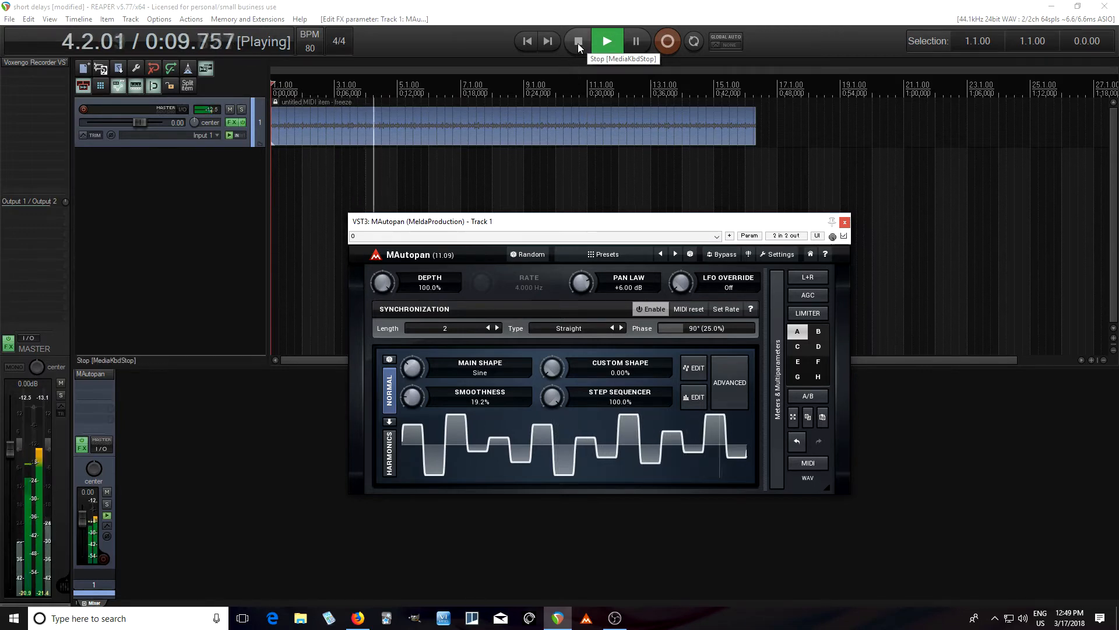
# Stop playback and set MAutopan's depth to 50% and its pan law to +3.00 dB
pyautogui.click(578, 43)
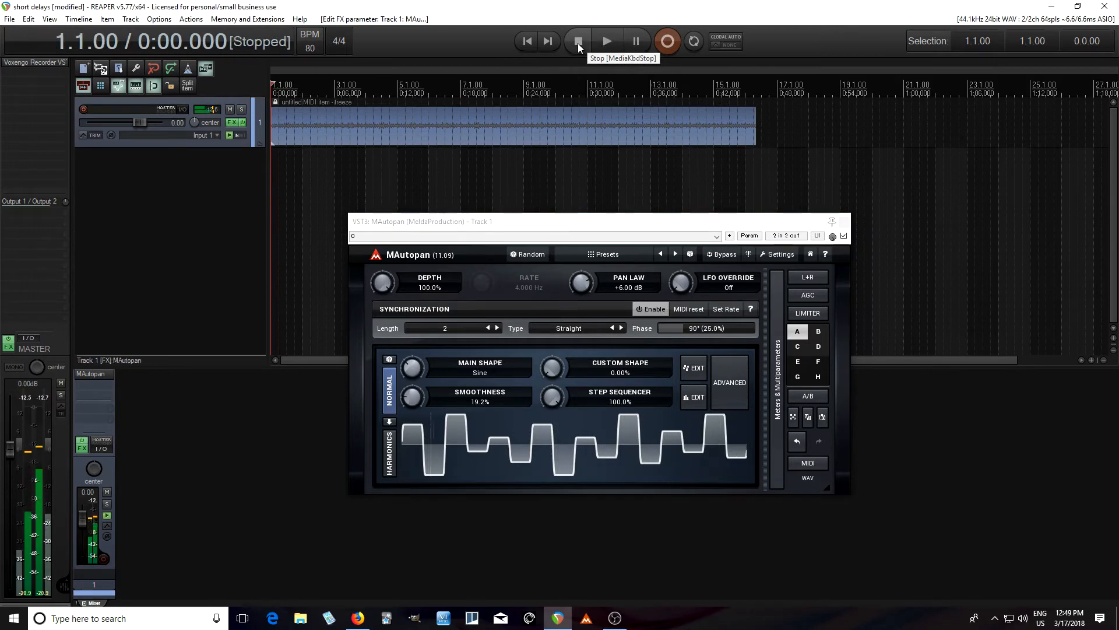
pyautogui.doubleClick(384, 285)
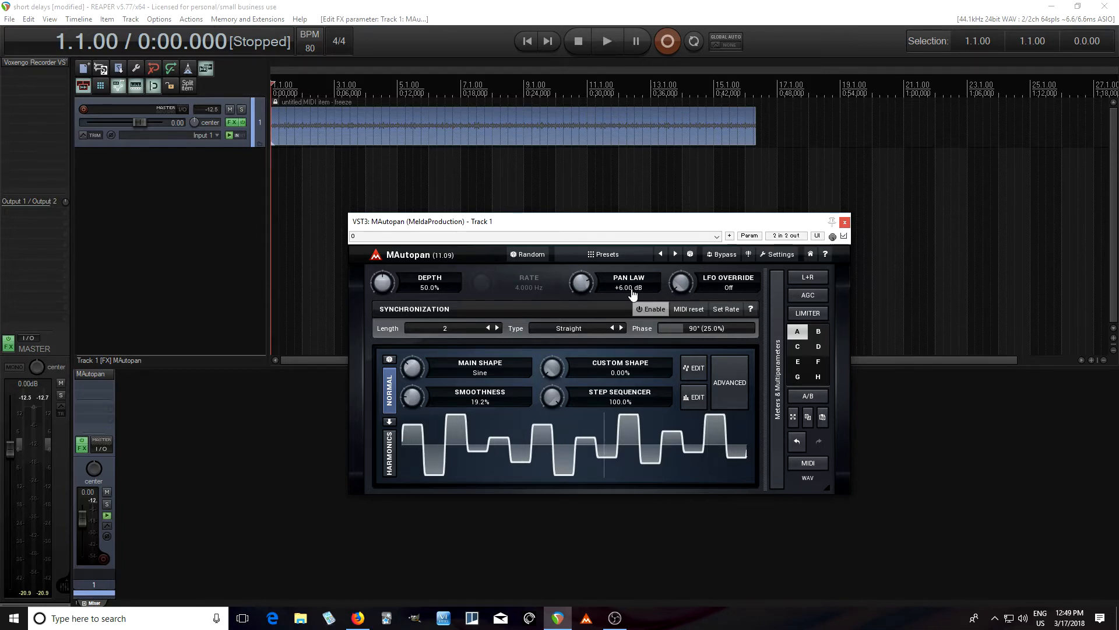
pyautogui.doubleClick(589, 286)
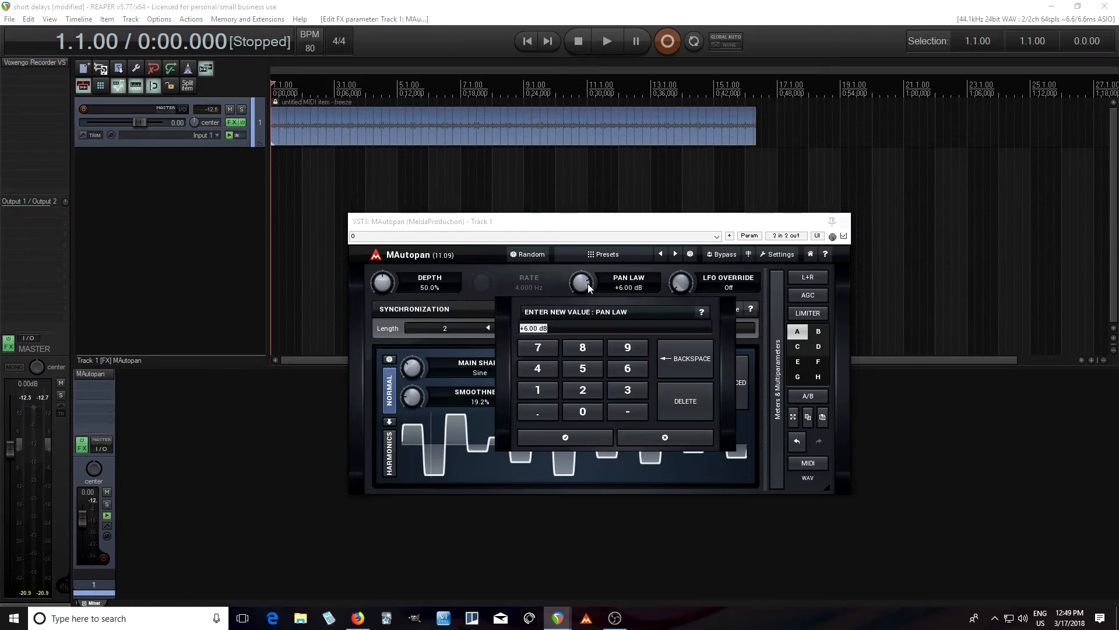
pyautogui.click(627, 390)
pyautogui.click(565, 437)
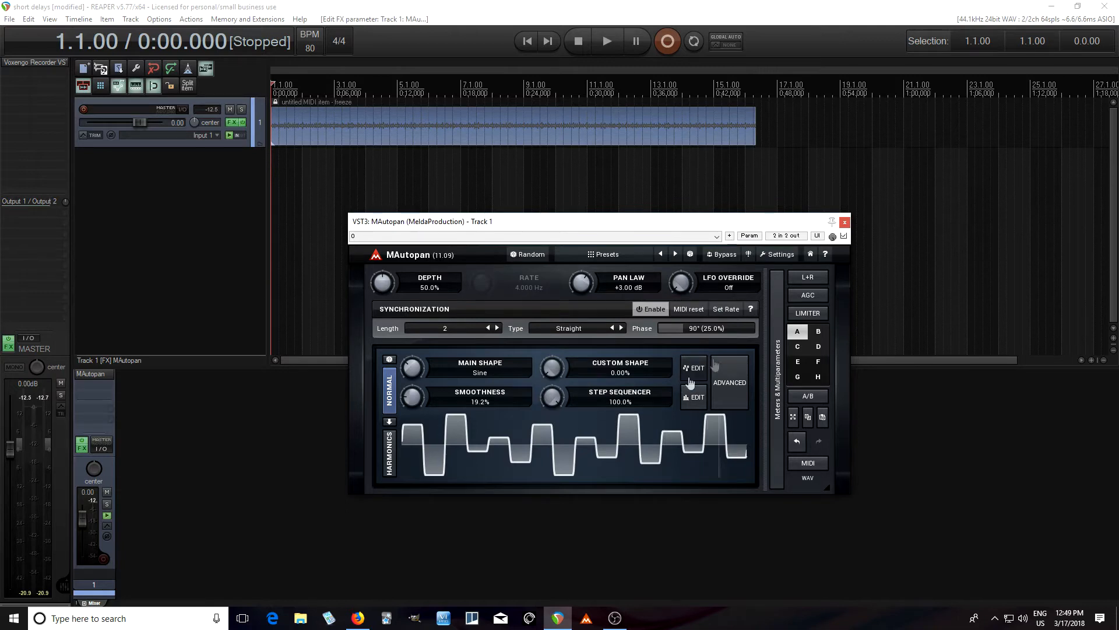
# Close and bypass MAutopan, and add MFreqShifterMB from the Modulation effects to the same track
pyautogui.click(844, 222)
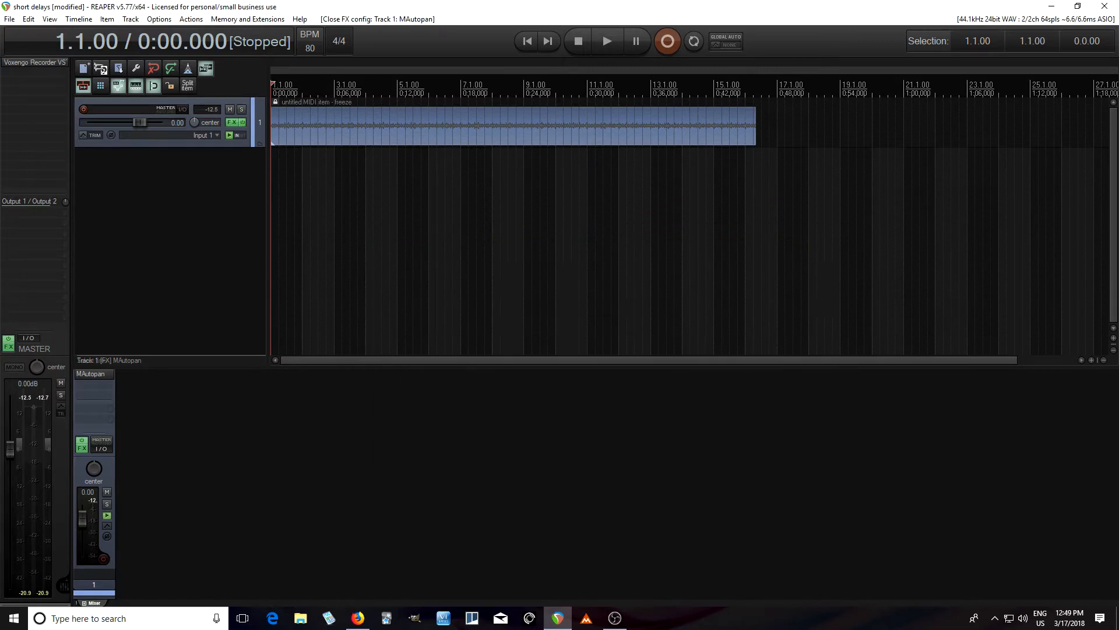
pyautogui.keyDown('shift'); pyautogui.click(96, 375); pyautogui.keyUp('shift')
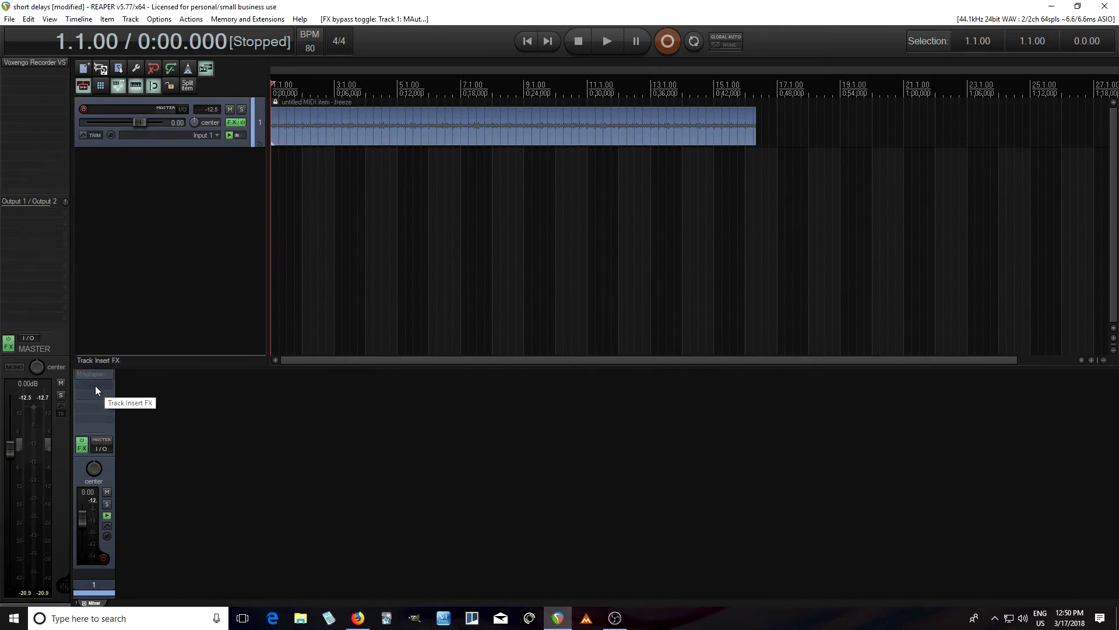
pyautogui.rightClick(96, 386)
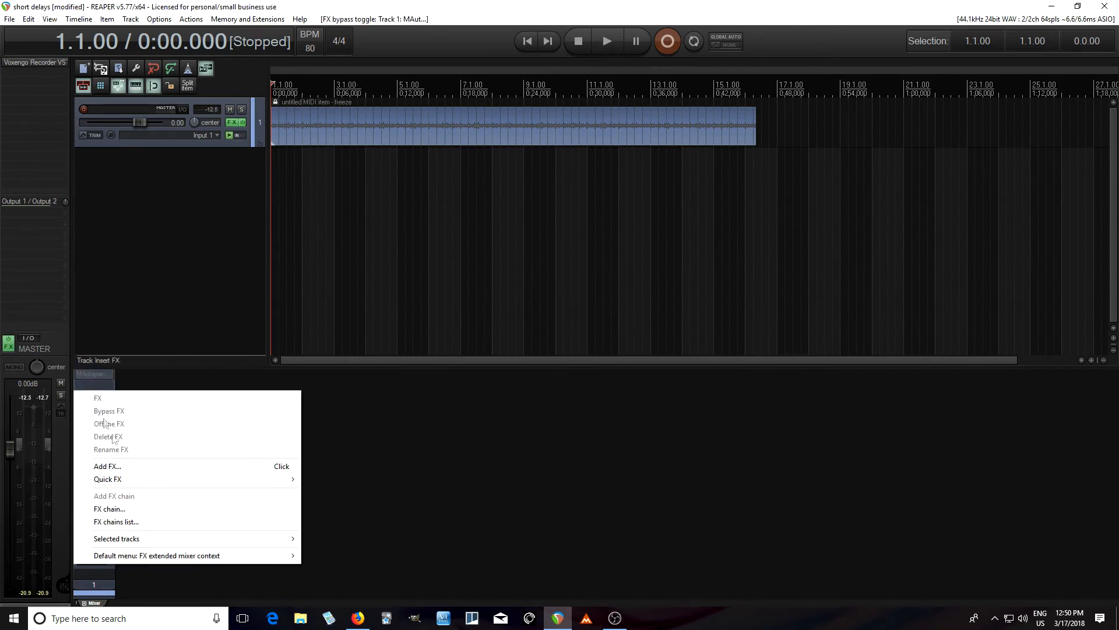
pyautogui.moveTo(146, 481)
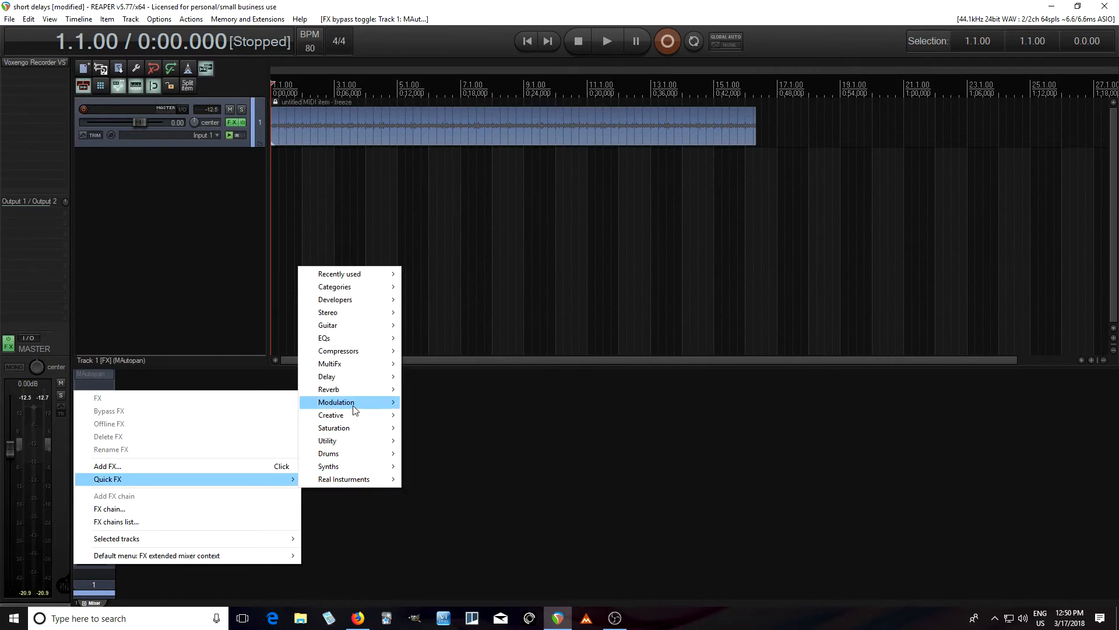
pyautogui.moveTo(353, 409)
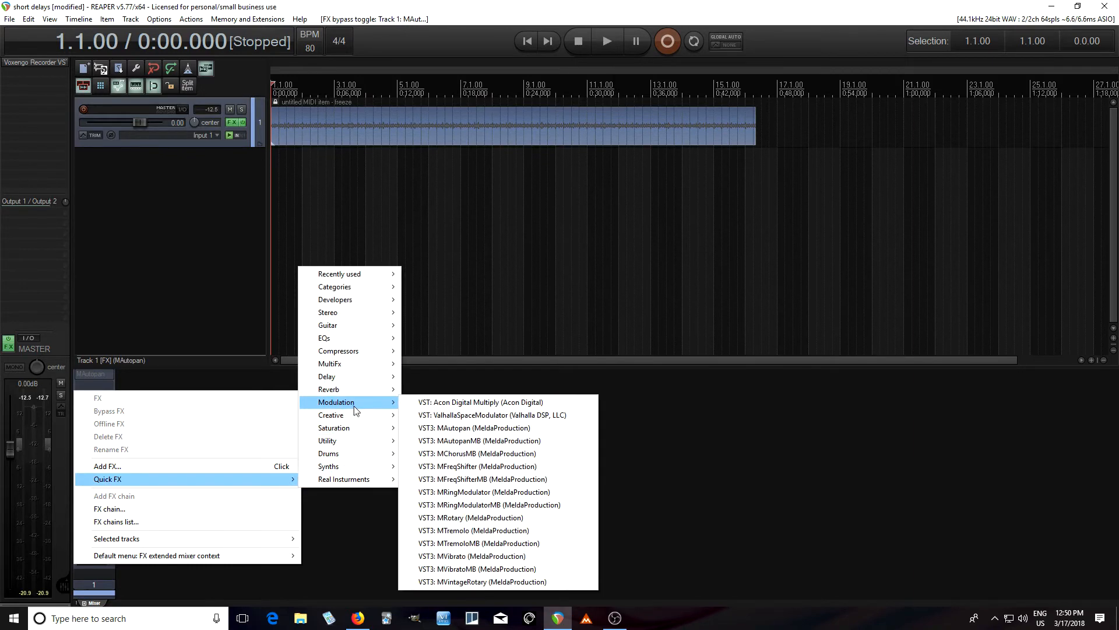
pyautogui.click(502, 478)
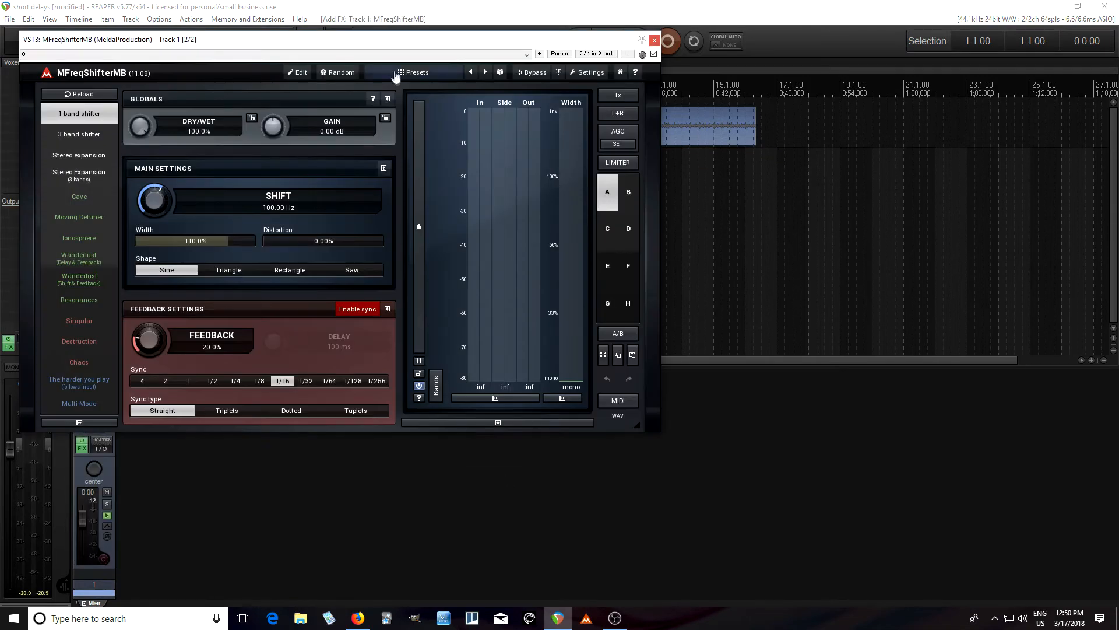
# Load the "1 band" preset in MFreqShifterMB and close the preset browser
pyautogui.moveTo(387, 41); pyautogui.dragTo(628, 156)
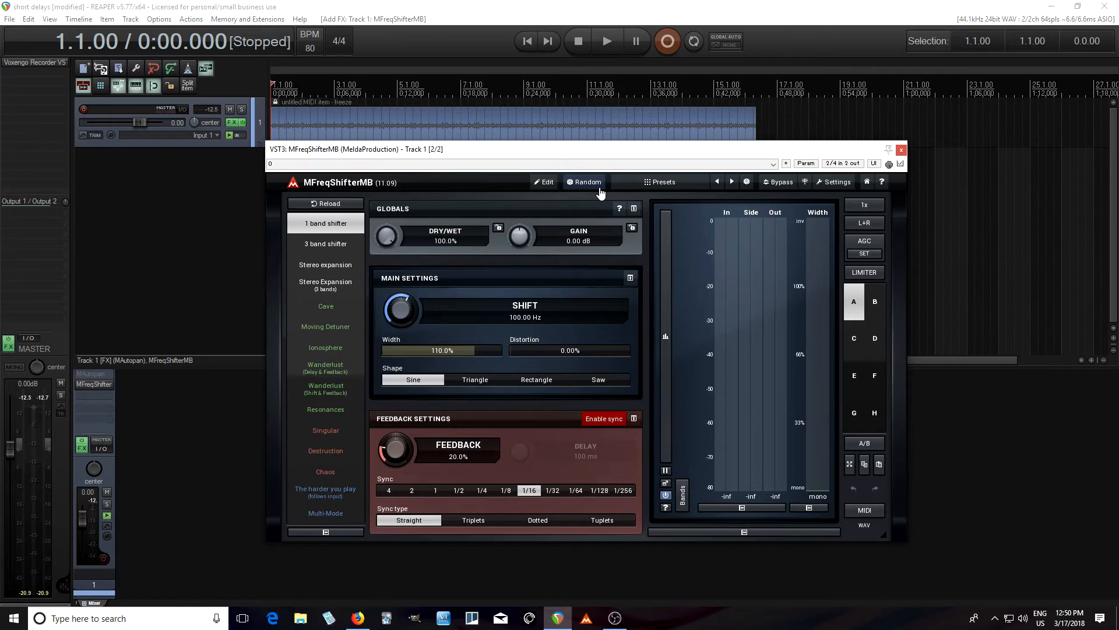
pyautogui.click(668, 185)
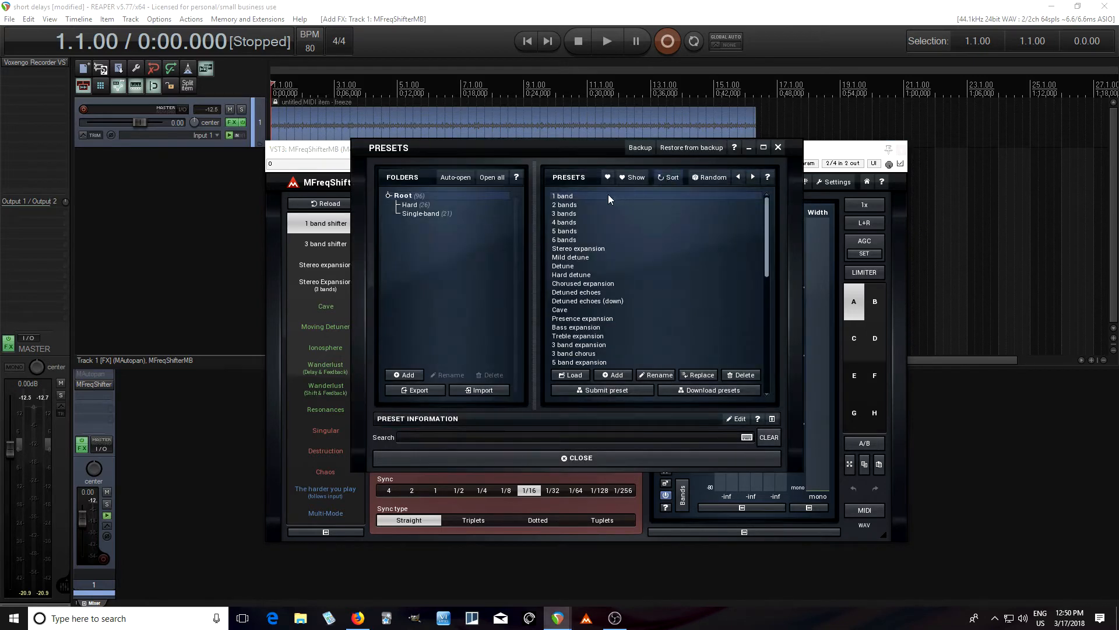
pyautogui.click(566, 196)
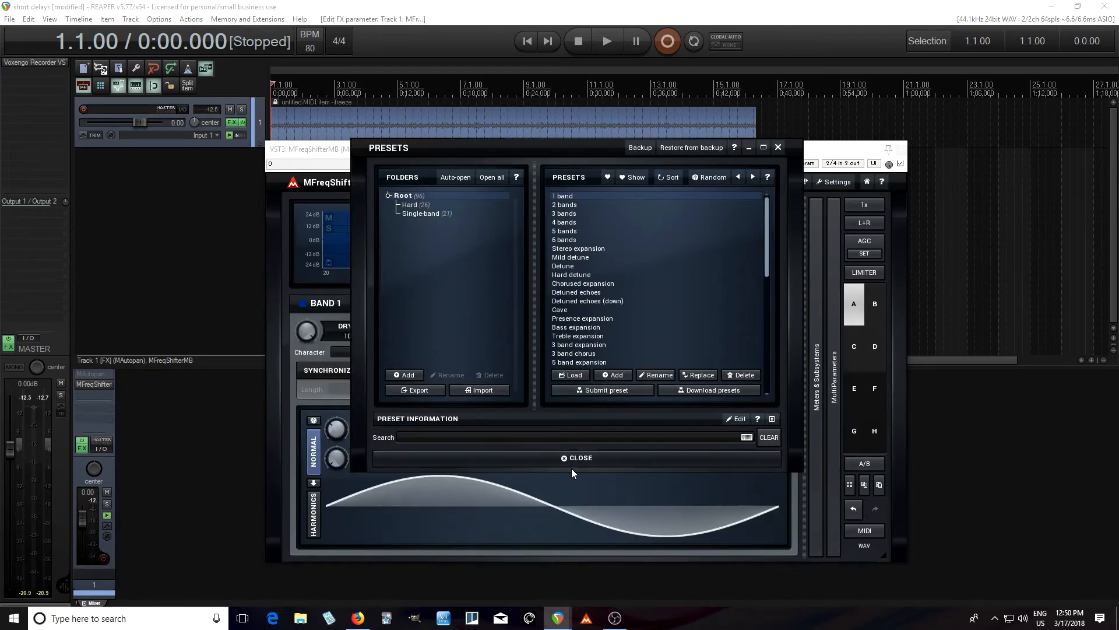
pyautogui.click(570, 460)
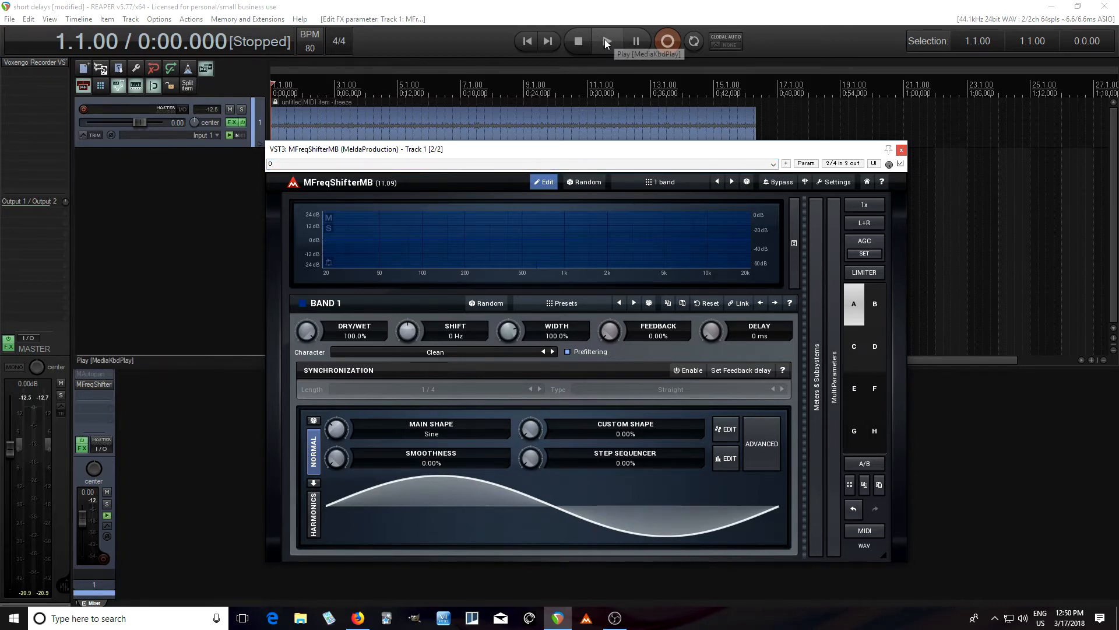
# Play the track while varying band 1's Shift by hand, return it to 0 Hz, and stop playback
pyautogui.press('space')
pyautogui.moveTo(411, 336)
pyautogui.mouseDown()
pyautogui.moveTo(411, 306)
pyautogui.moveTo(412, 332)
pyautogui.moveTo(412, 320)
pyautogui.mouseUp()
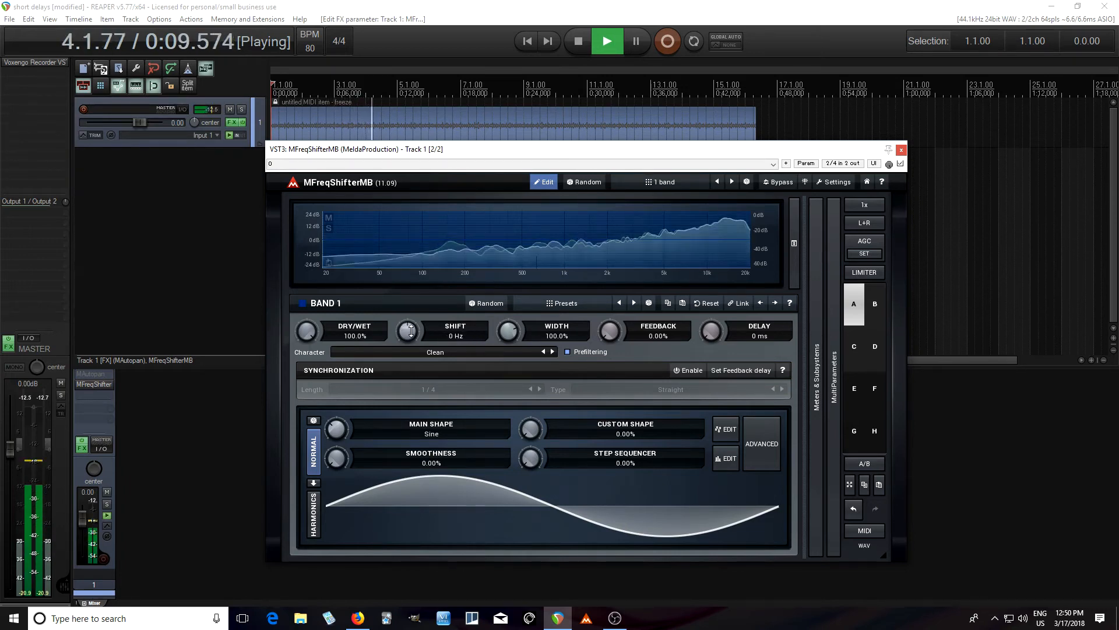
pyautogui.click(580, 38)
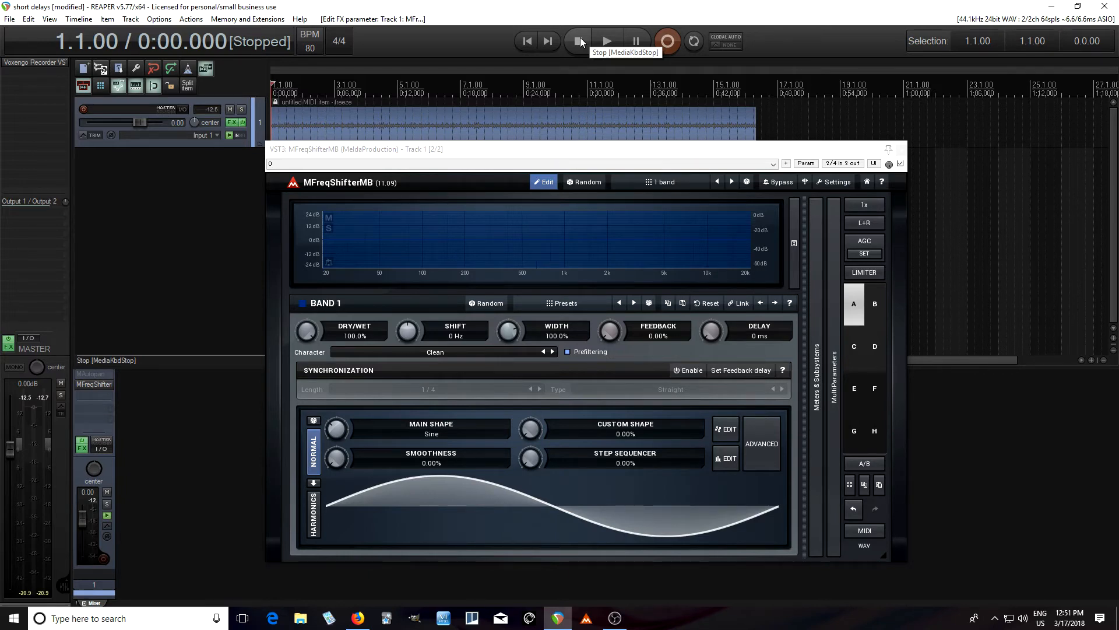
# Reveal MFreqShifterMB's modulators and start Clear & Learn on modulator 1
pyautogui.click(645, 160)
pyautogui.moveTo(645, 157); pyautogui.dragTo(684, 144)
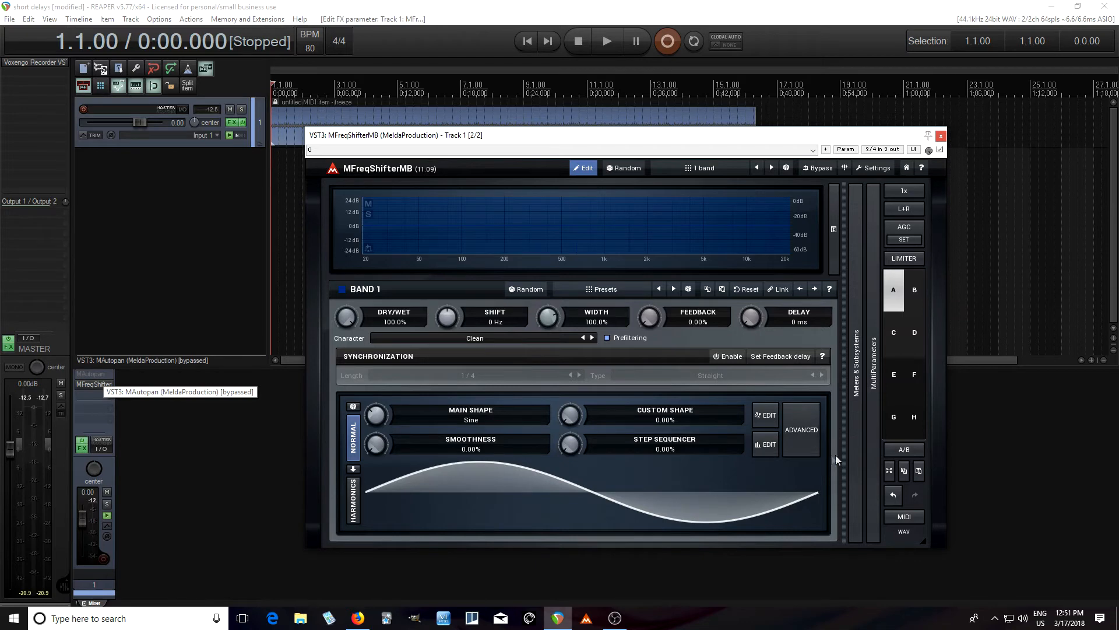
pyautogui.click(857, 429)
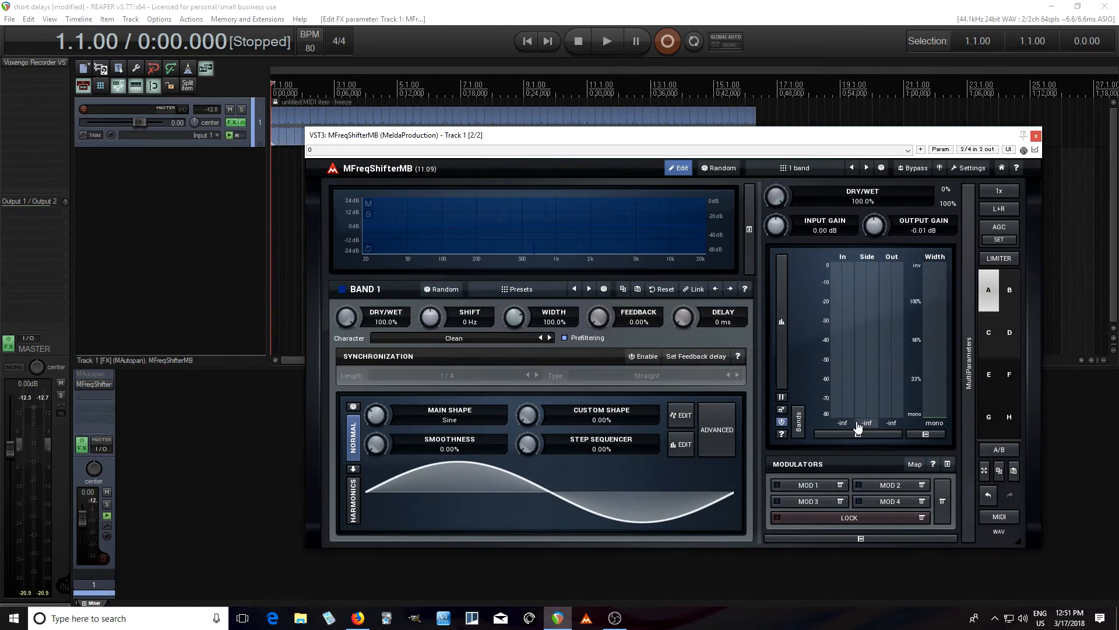
pyautogui.click(840, 485)
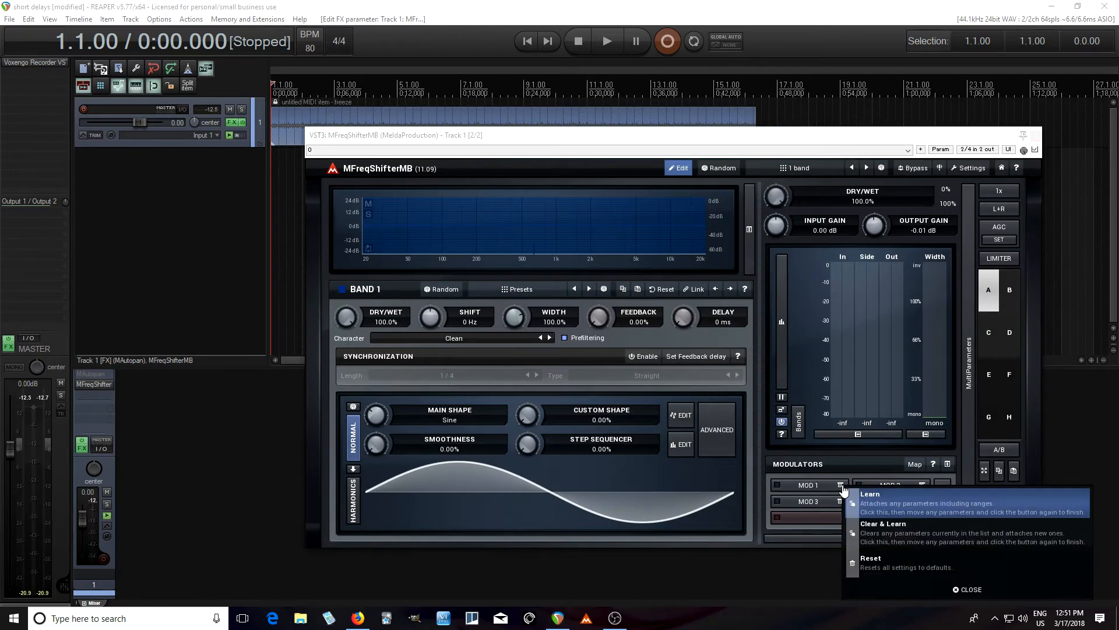
pyautogui.click(903, 530)
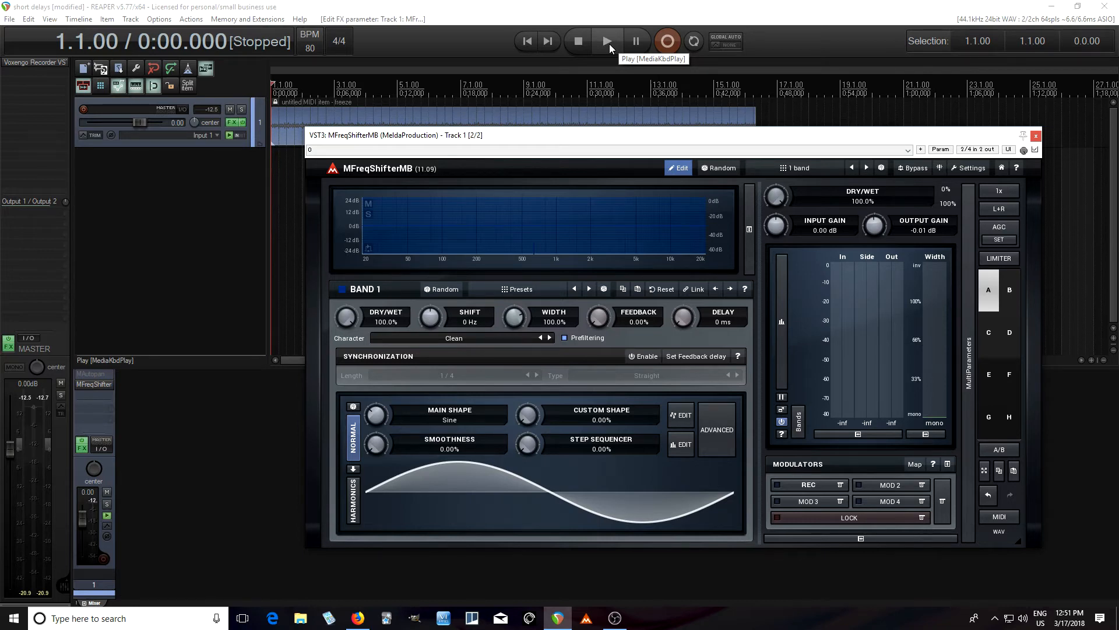
# Sweep band 1's Shift between about -2383 Hz and 1833 Hz during playback, stop, and finish modulator 1's learning
pyautogui.moveTo(432, 316); pyautogui.dragTo(432, 343)
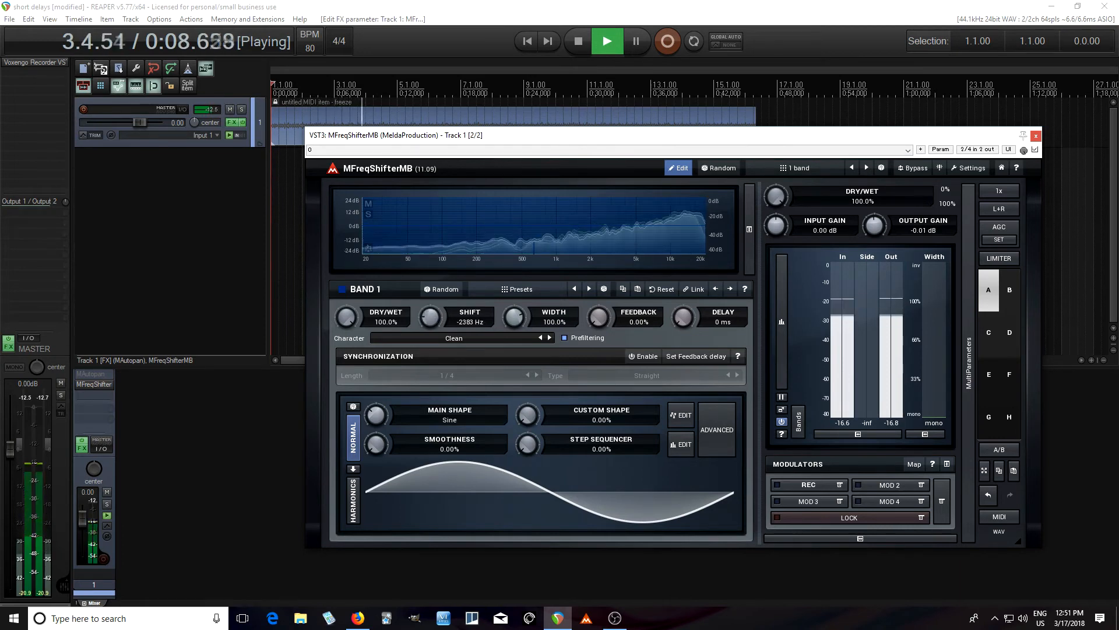
pyautogui.click(578, 54)
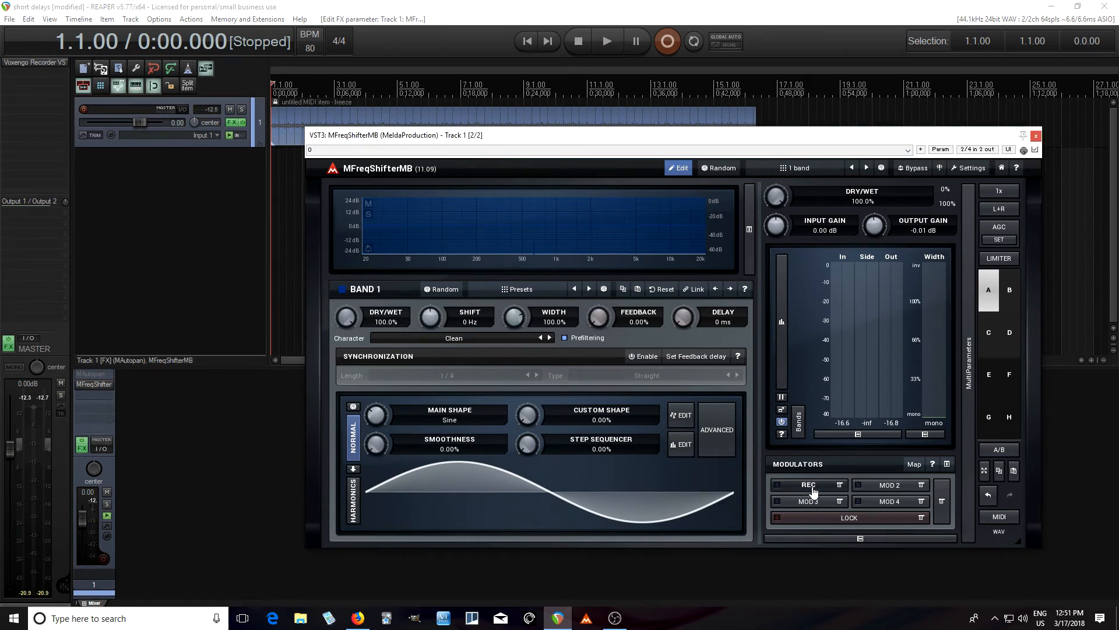
pyautogui.click(810, 486)
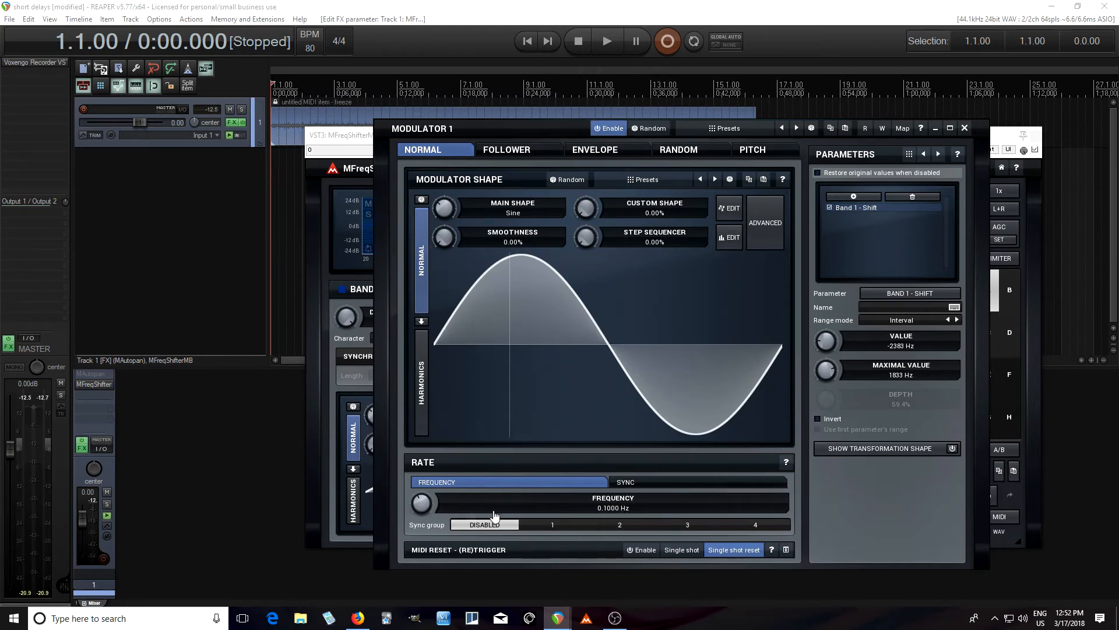
# Raise modulator 1's rate to about 0.288 Hz, play the track while watching band 1's Shift move, and stop
pyautogui.moveTo(425, 502); pyautogui.dragTo(424, 496)
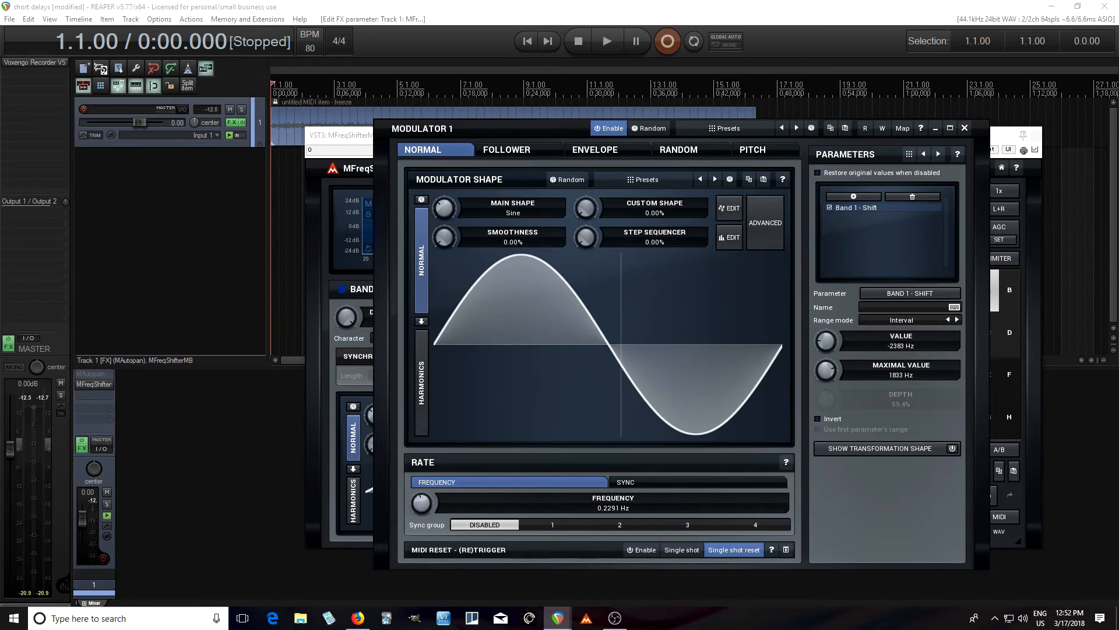
pyautogui.press('space')
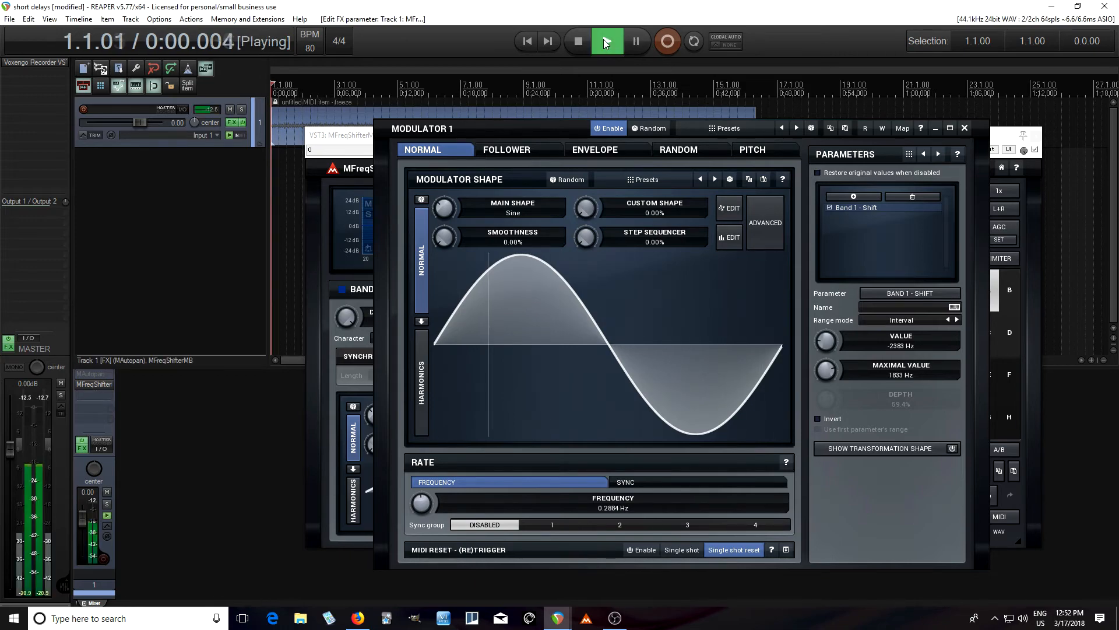
pyautogui.moveTo(505, 127); pyautogui.dragTo(443, 372)
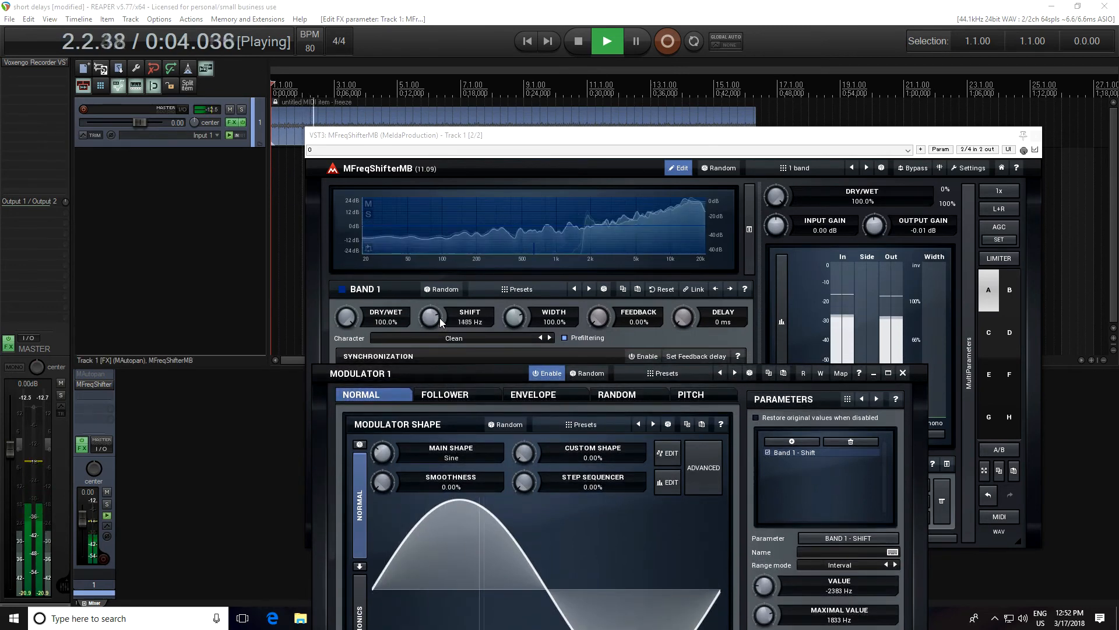
pyautogui.click(585, 51)
# Switch modulator 1's rate to tempo sync with a length of 1 and raise its step sequencer amount to 100%
pyautogui.moveTo(446, 372); pyautogui.dragTo(460, 98)
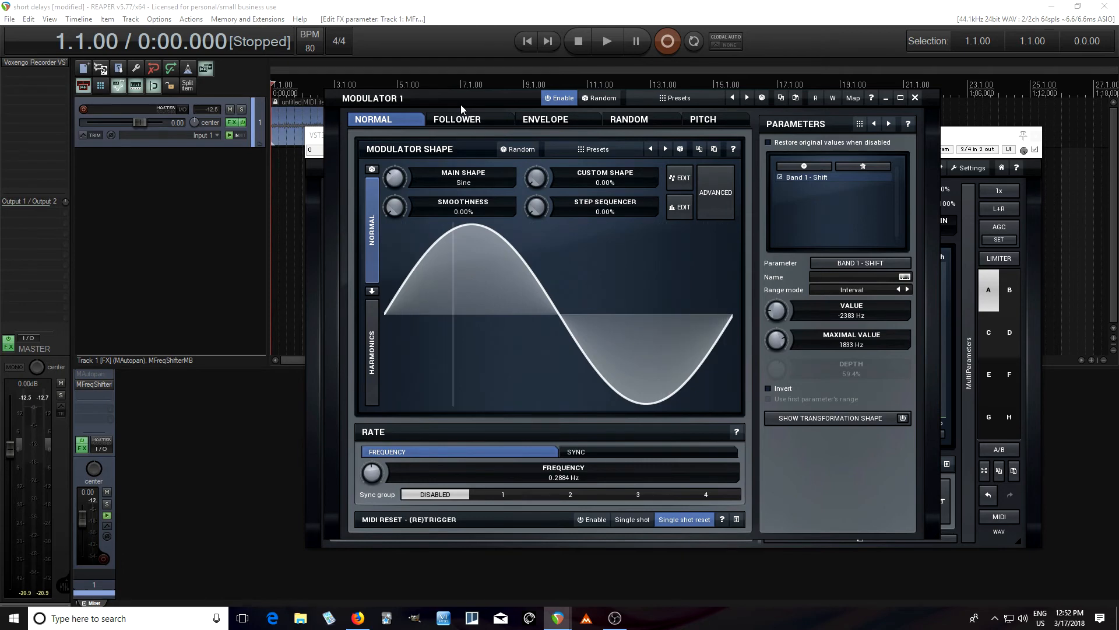
pyautogui.click(602, 450)
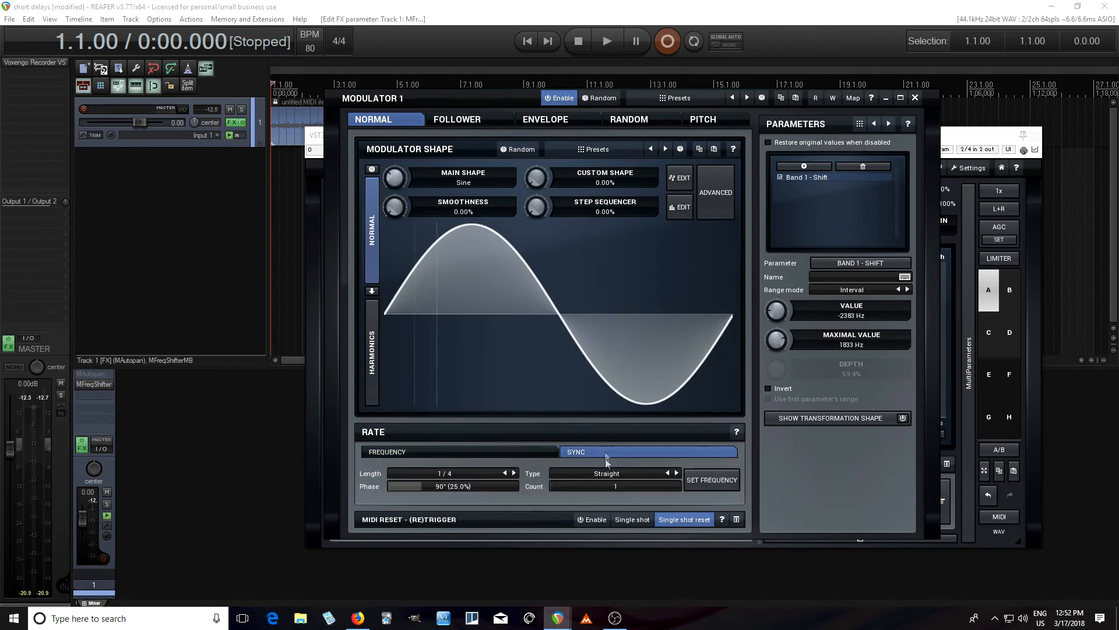
pyautogui.click(505, 474)
pyautogui.moveTo(538, 207); pyautogui.dragTo(537, 140)
# Set modulator 1's sequencer steps 1 to about 75%, 2 to 50%, 4 to 25%, 5 to 60%, 7 to 70% and 8 to 35%, and apply
pyautogui.click(683, 209)
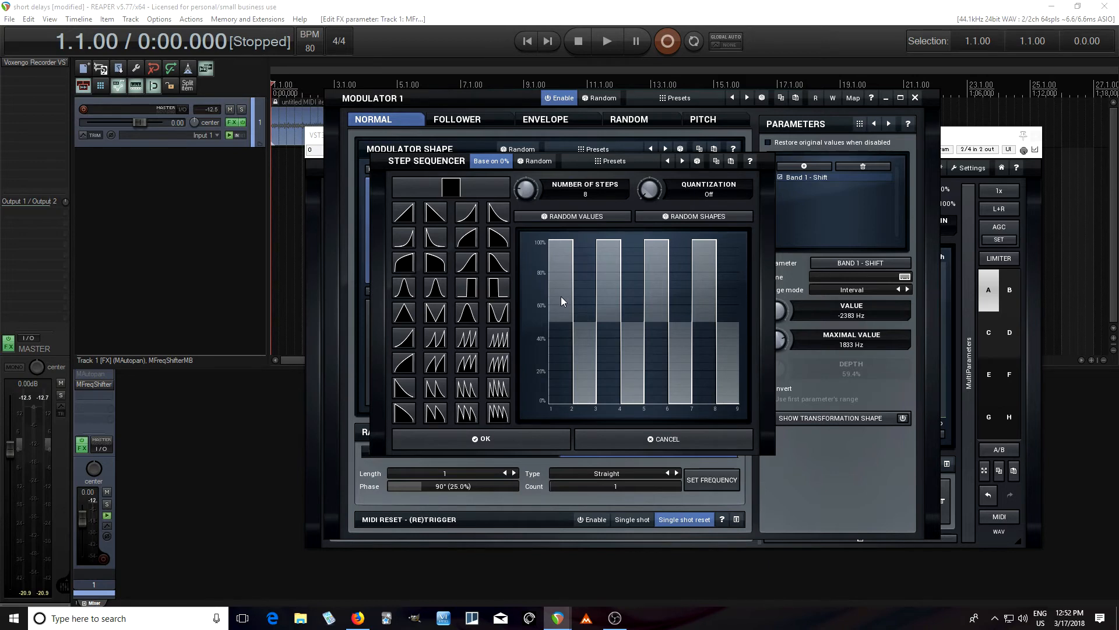
pyautogui.click(556, 281)
pyautogui.click(582, 322)
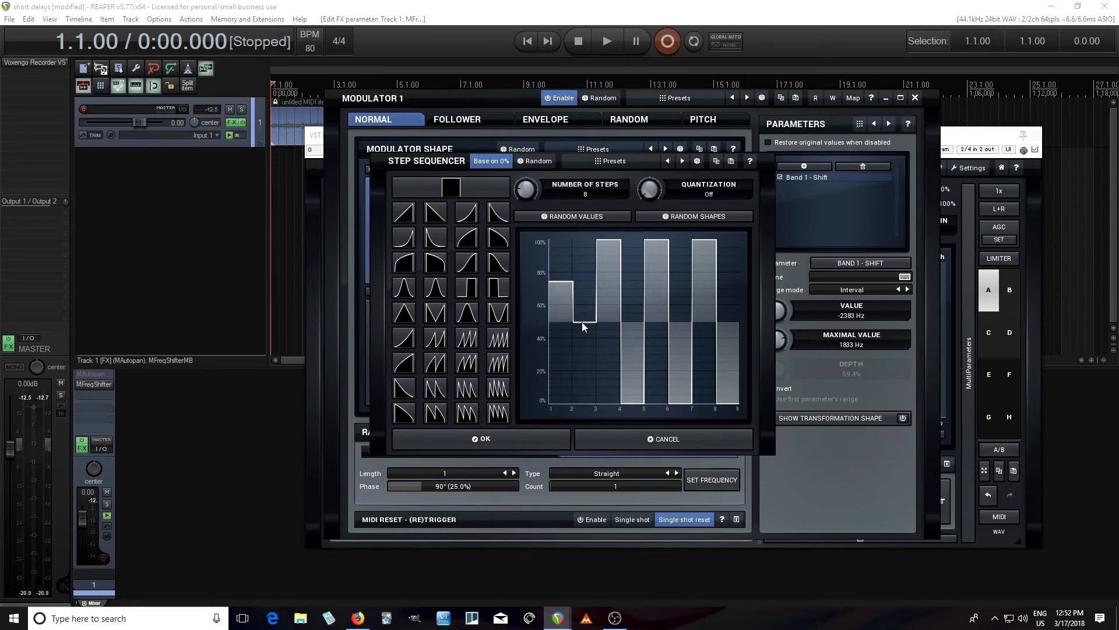
pyautogui.click(633, 363)
pyautogui.click(655, 312)
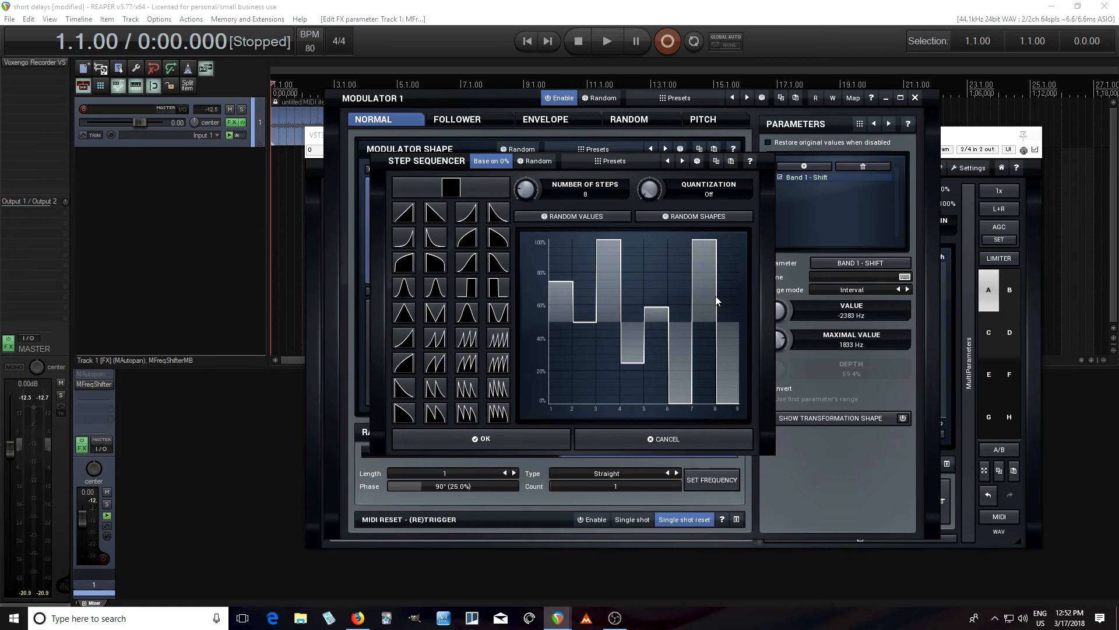
pyautogui.moveTo(702, 290); pyautogui.dragTo(729, 346)
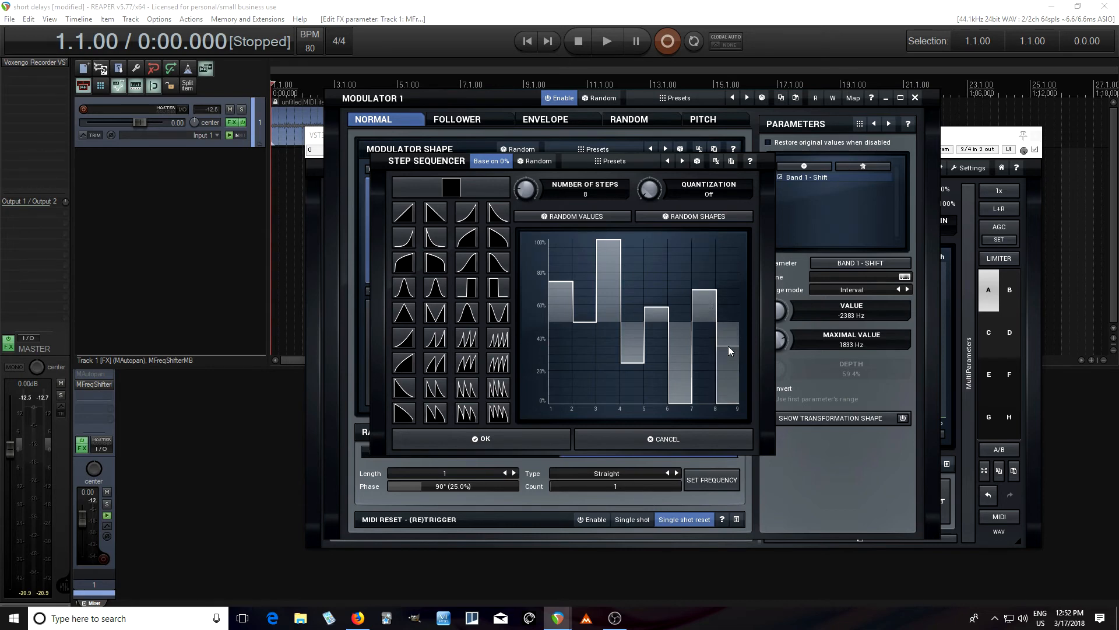
pyautogui.click(532, 442)
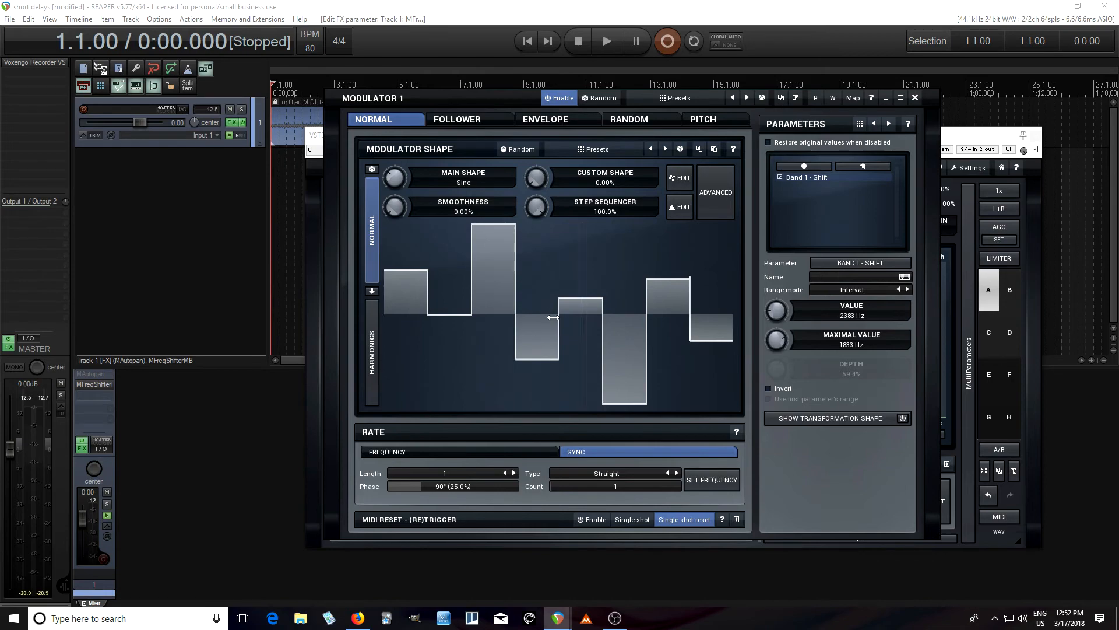
pyautogui.moveTo(487, 101); pyautogui.dragTo(677, 222)
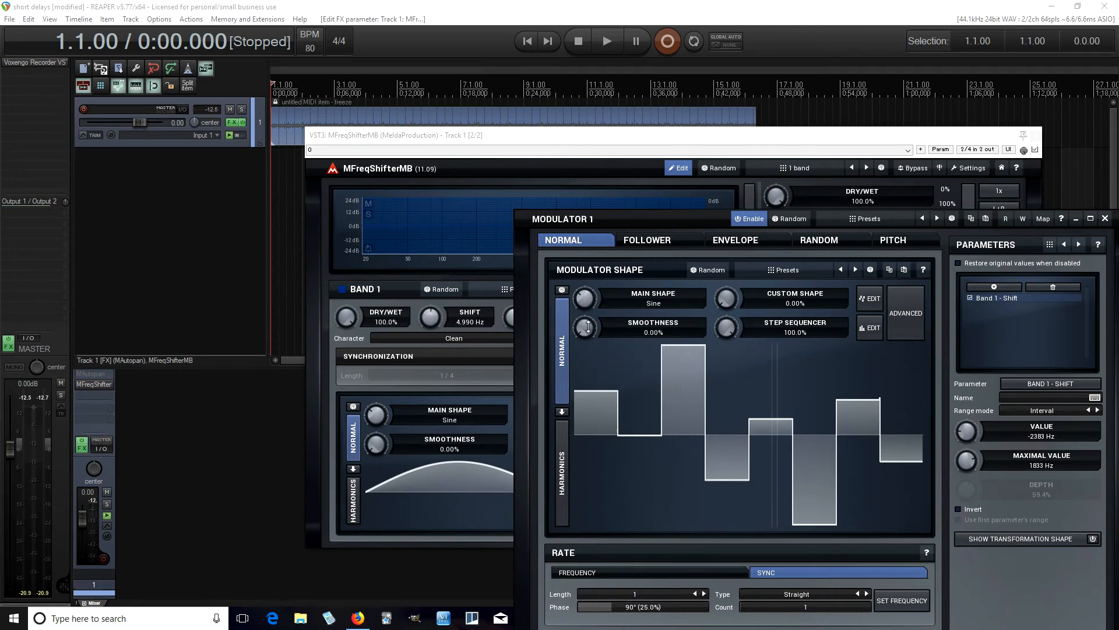
# Raise modulator 1's shape smoothness to 24% while stopped, then to 33.2% during playback, stop, and fine-tune it to 35.6%
pyautogui.moveTo(585, 328); pyautogui.dragTo(585, 311)
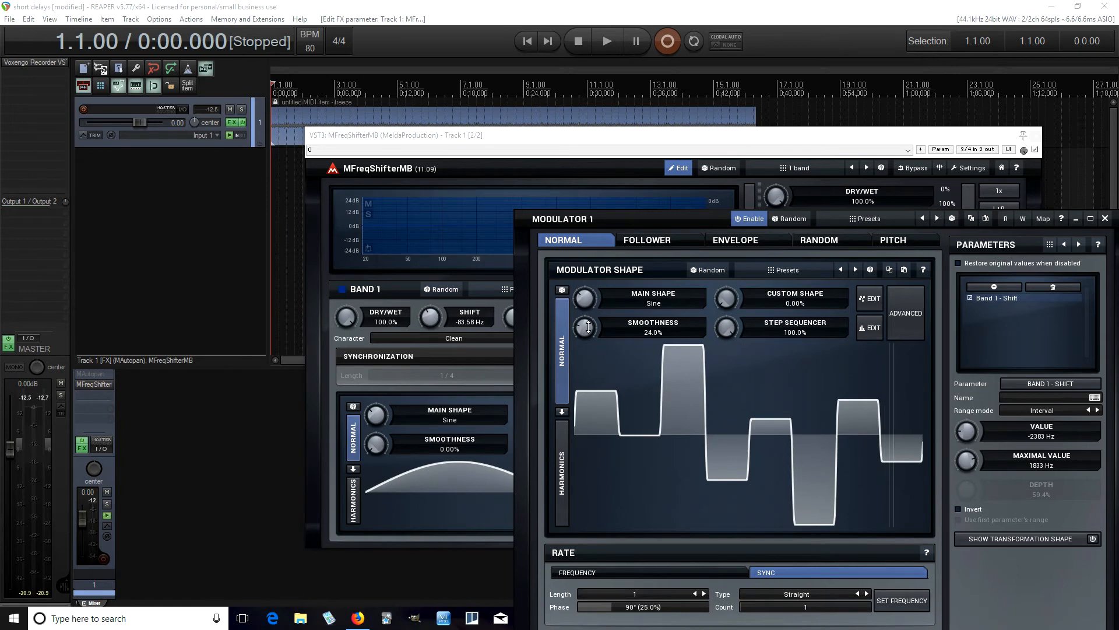
pyautogui.click(607, 42)
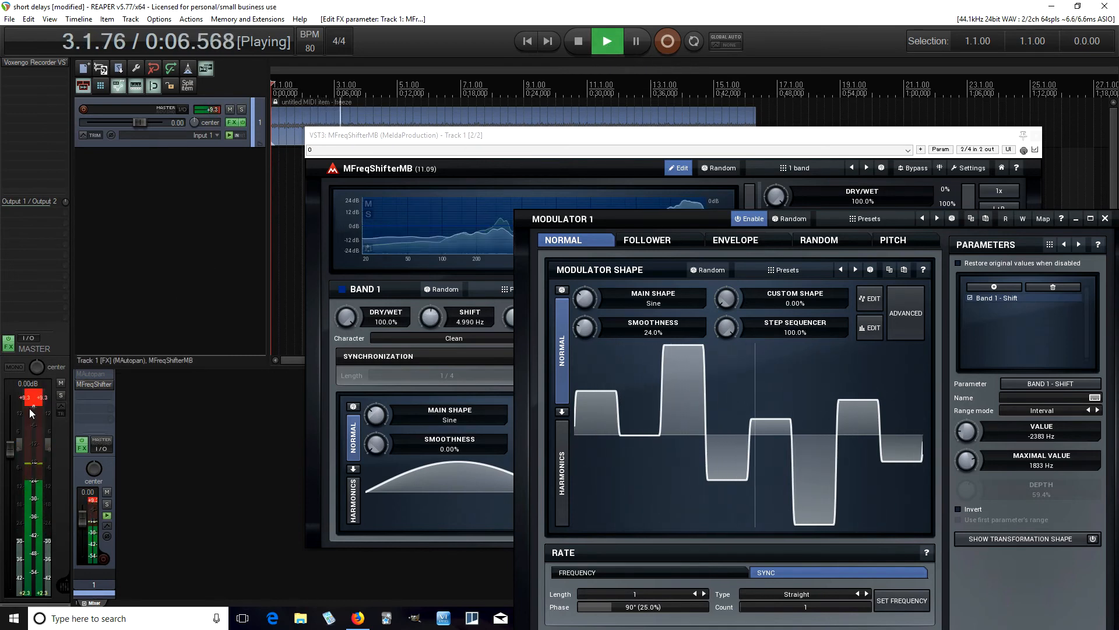
pyautogui.moveTo(585, 330); pyautogui.dragTo(586, 319)
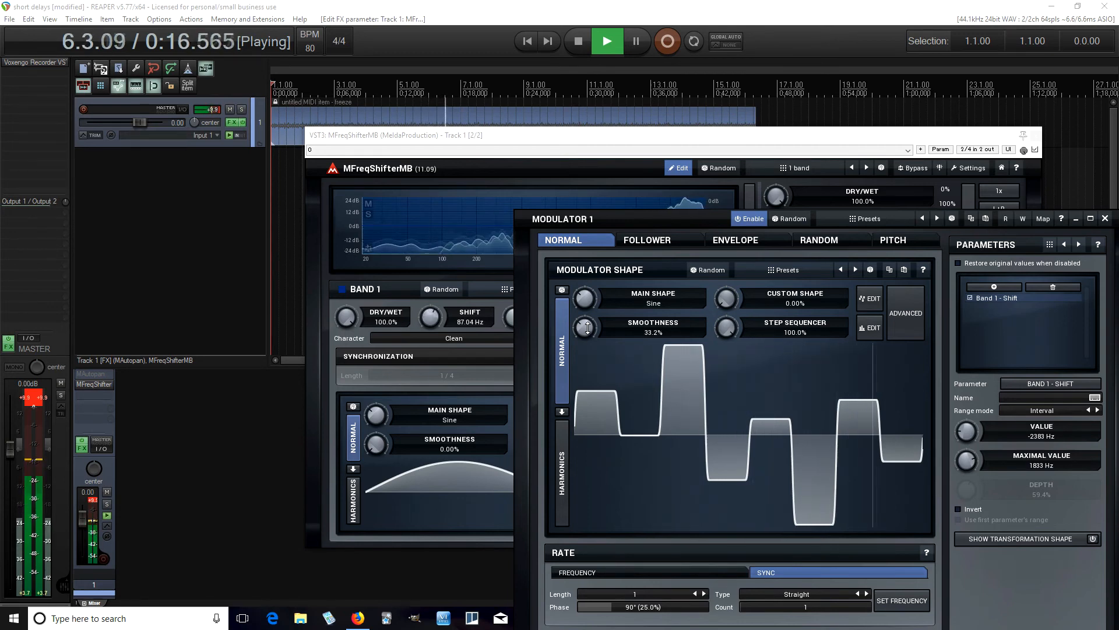
pyautogui.press('space')
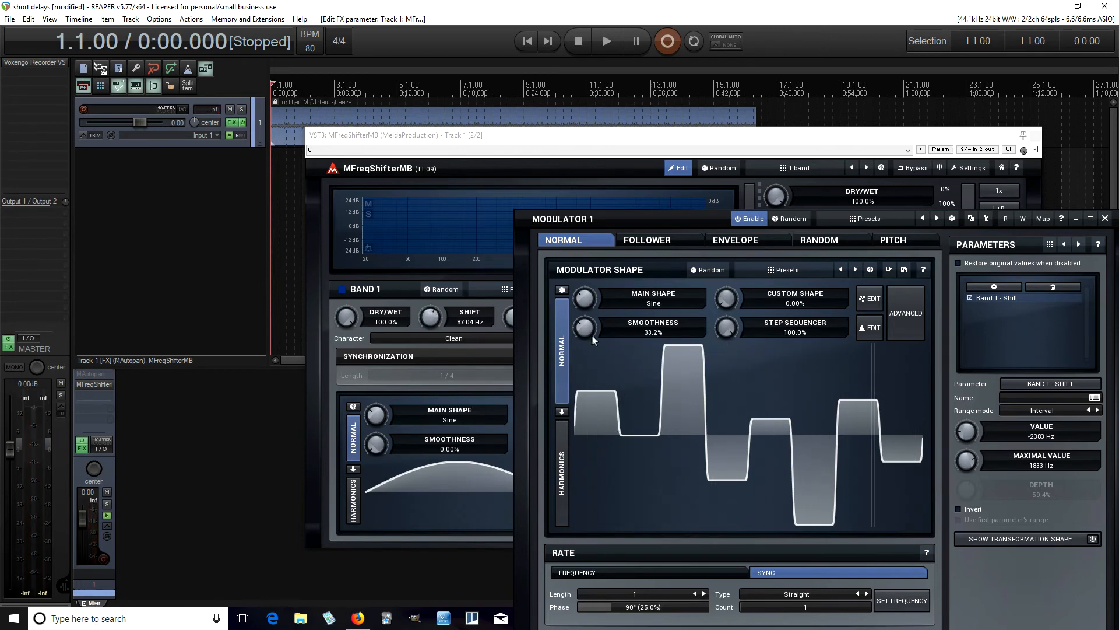
pyautogui.moveTo(588, 332); pyautogui.dragTo(588, 328)
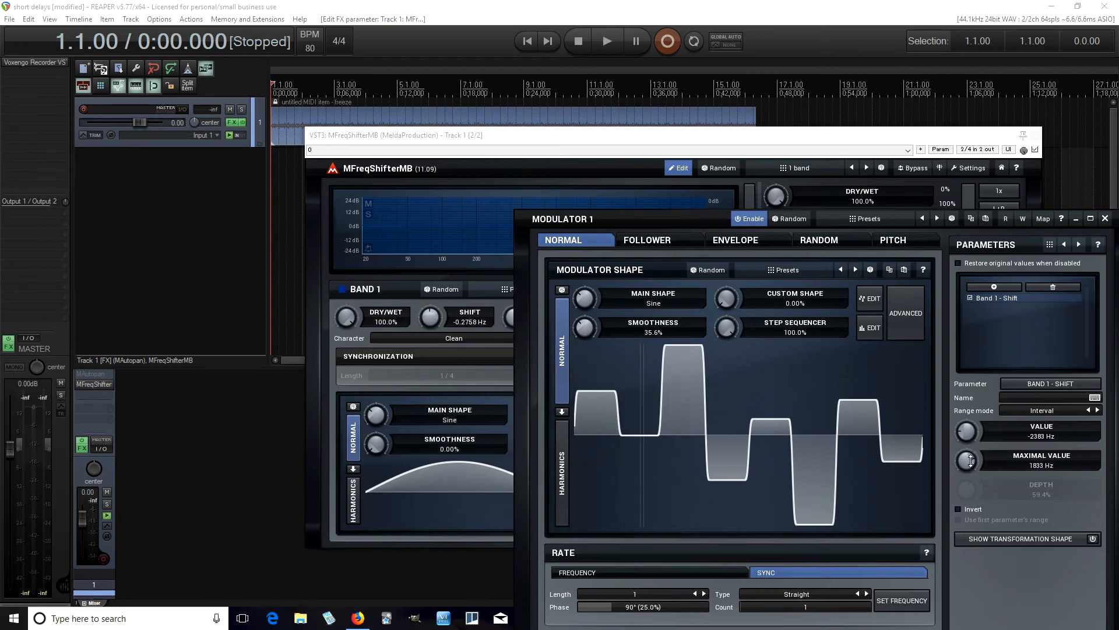
# Narrow modulator 1's Band 1 Shift range to -923.5 Hz and 1052 Hz, then to -584.1 Hz and 566.2 Hz during playback, and stop
pyautogui.moveTo(971, 460); pyautogui.dragTo(971, 479)
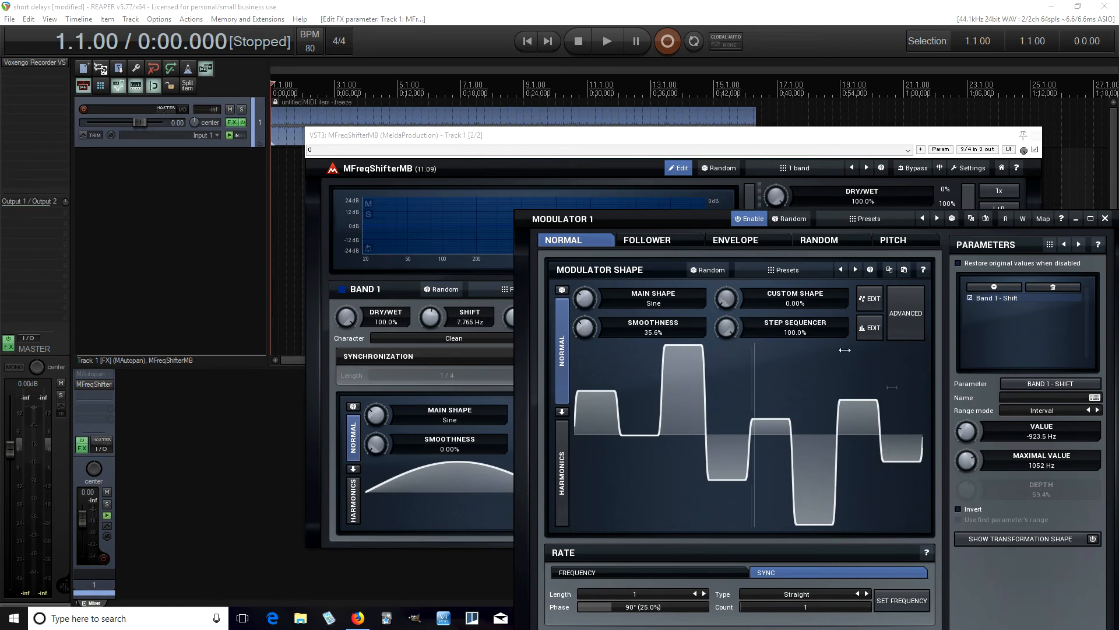
pyautogui.click(611, 50)
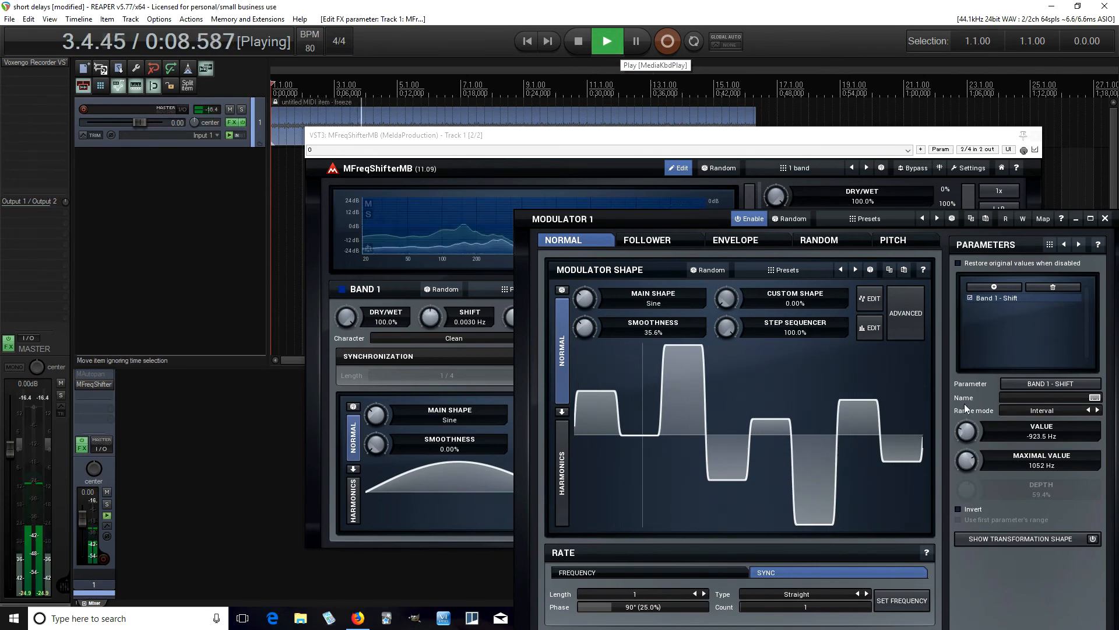
pyautogui.moveTo(967, 461); pyautogui.dragTo(967, 481)
pyautogui.moveTo(967, 432); pyautogui.dragTo(968, 419)
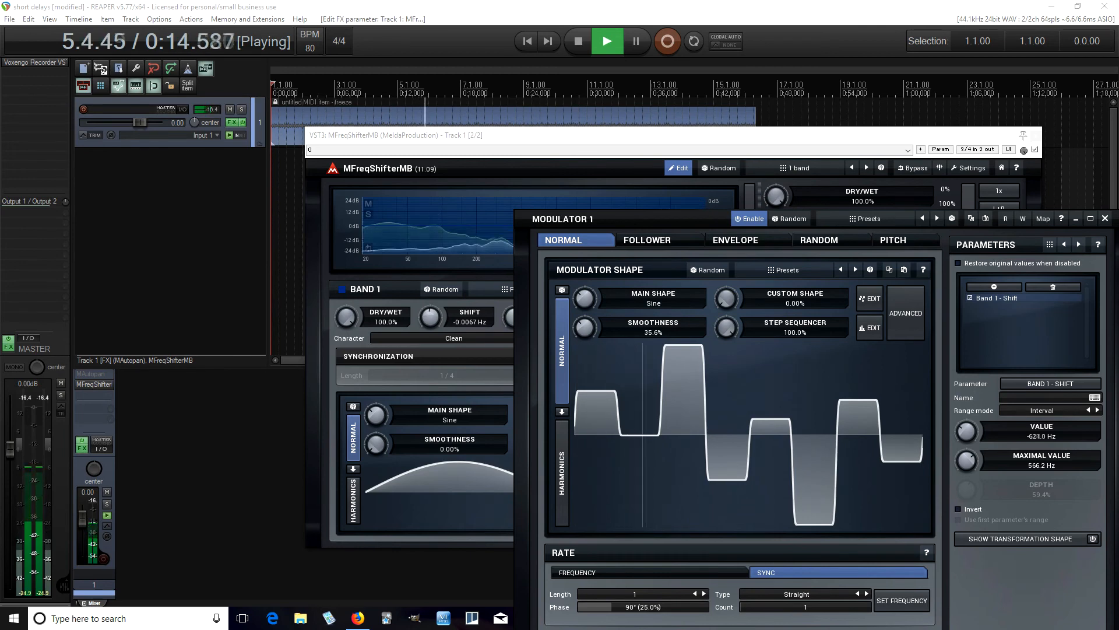
pyautogui.moveTo(969, 429); pyautogui.dragTo(968, 426)
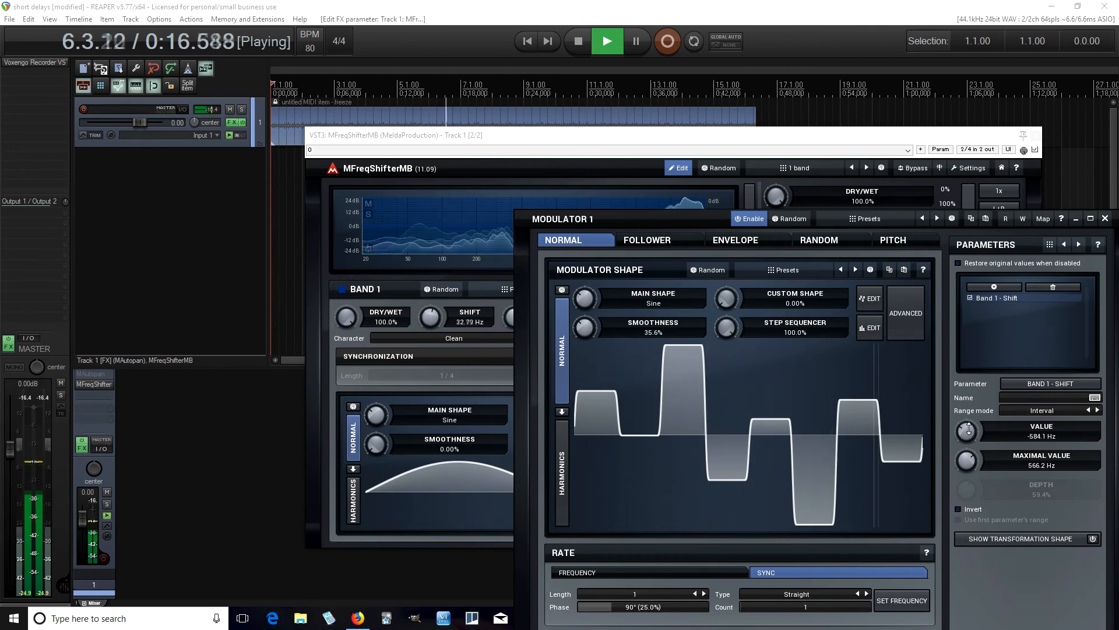
pyautogui.click(579, 50)
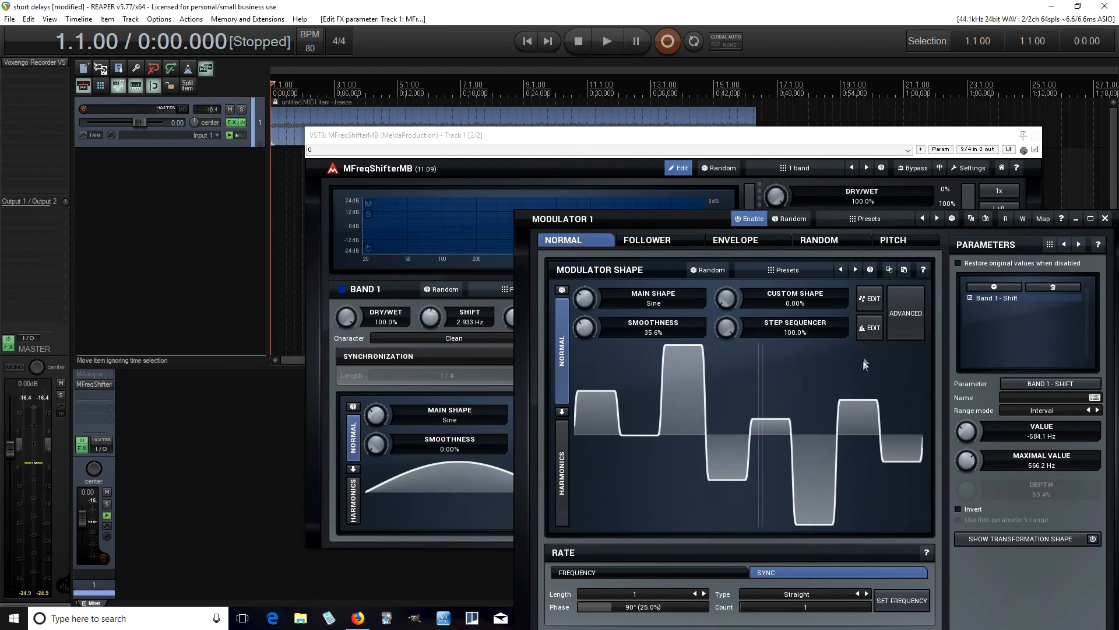
# Open modulator 1's step sequencer for editing, apply the pattern, and close the modulator window
pyautogui.click(870, 328)
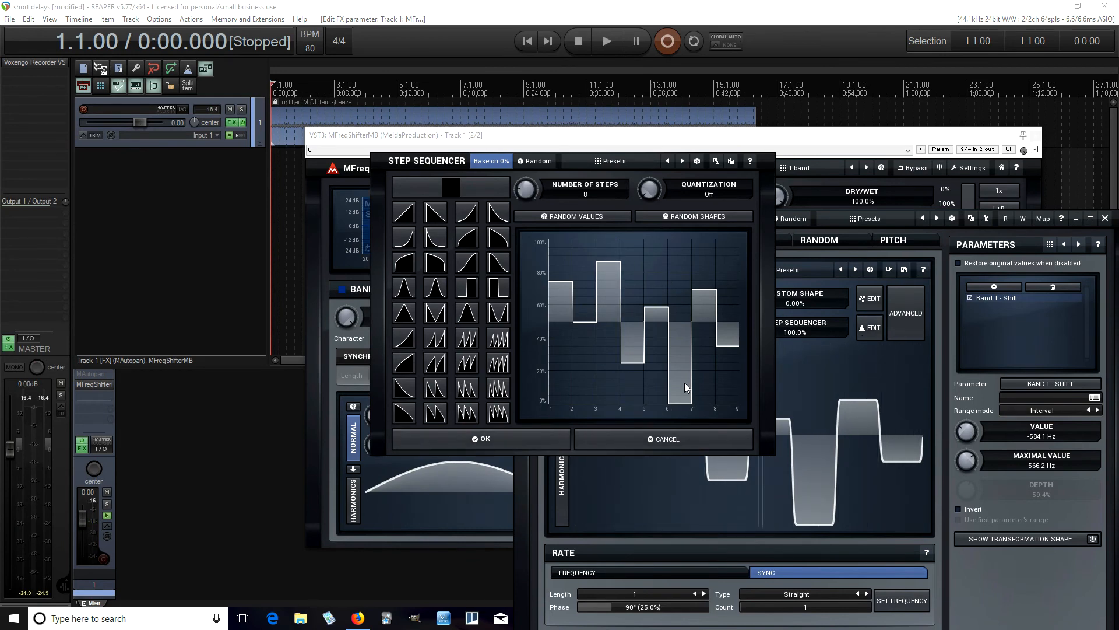
pyautogui.click(549, 446)
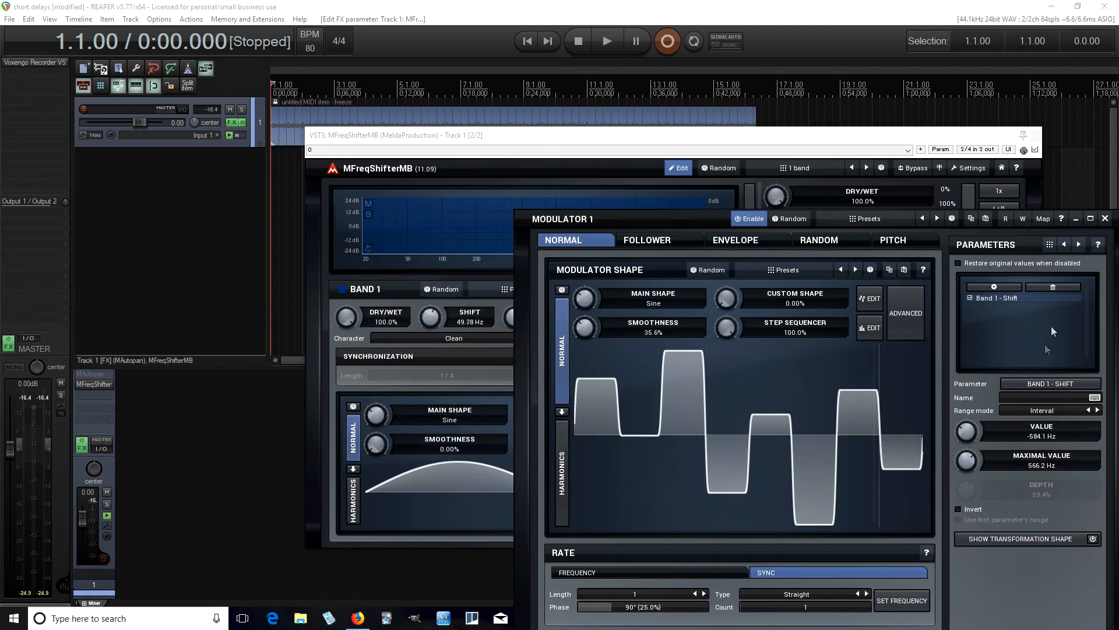
pyautogui.click(1104, 220)
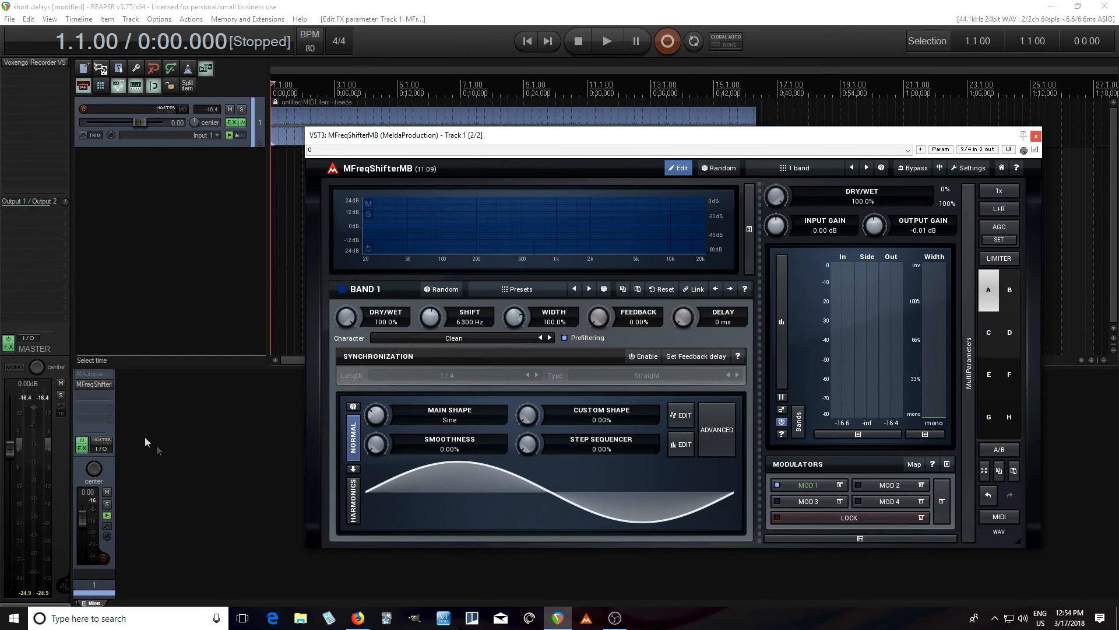
# Move MFreqShifterMB ahead of MAutopan in the track's effects chain, re-enable MAutopan, play both effects together, close the plugin window, and stop
pyautogui.moveTo(95, 387); pyautogui.dragTo(94, 371)
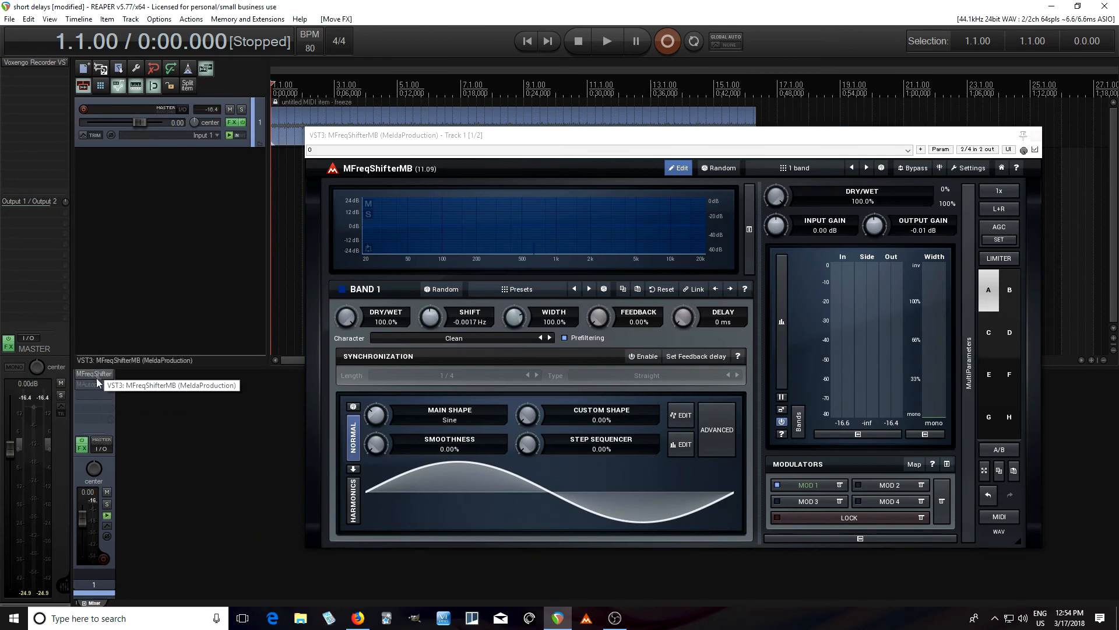
pyautogui.keyDown('shift'); pyautogui.click(96, 386); pyautogui.keyUp('shift')
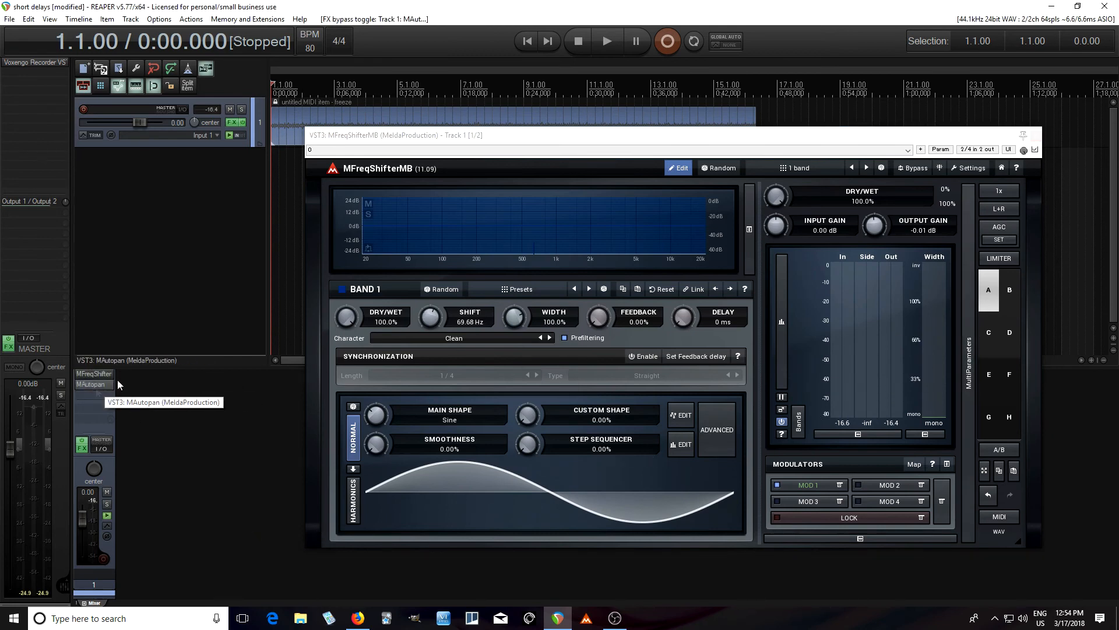
pyautogui.click(601, 40)
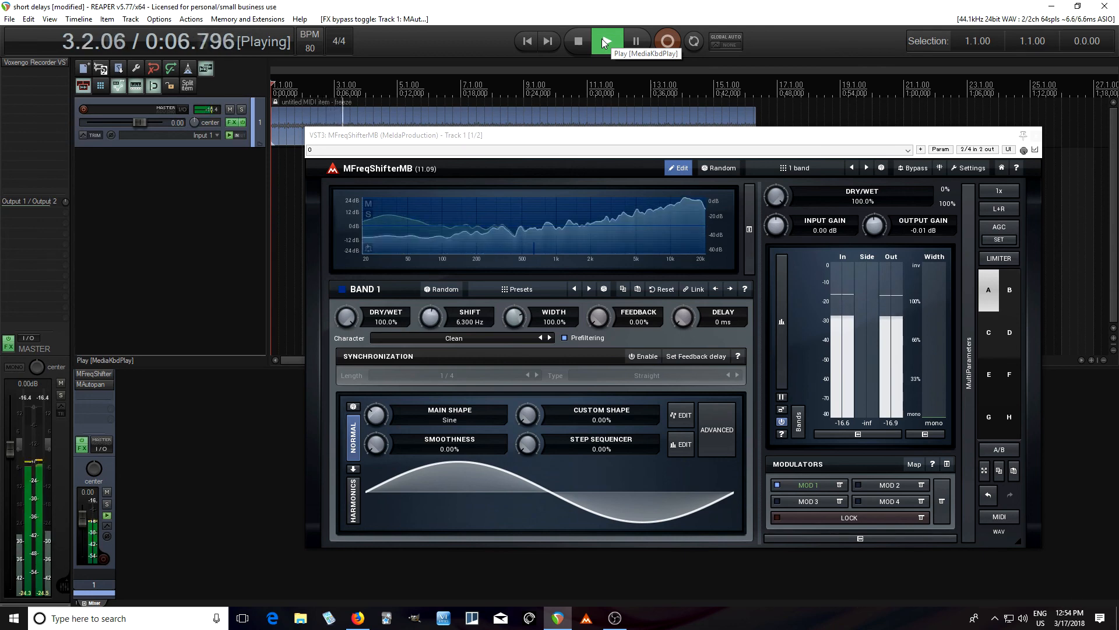
pyautogui.click(1035, 135)
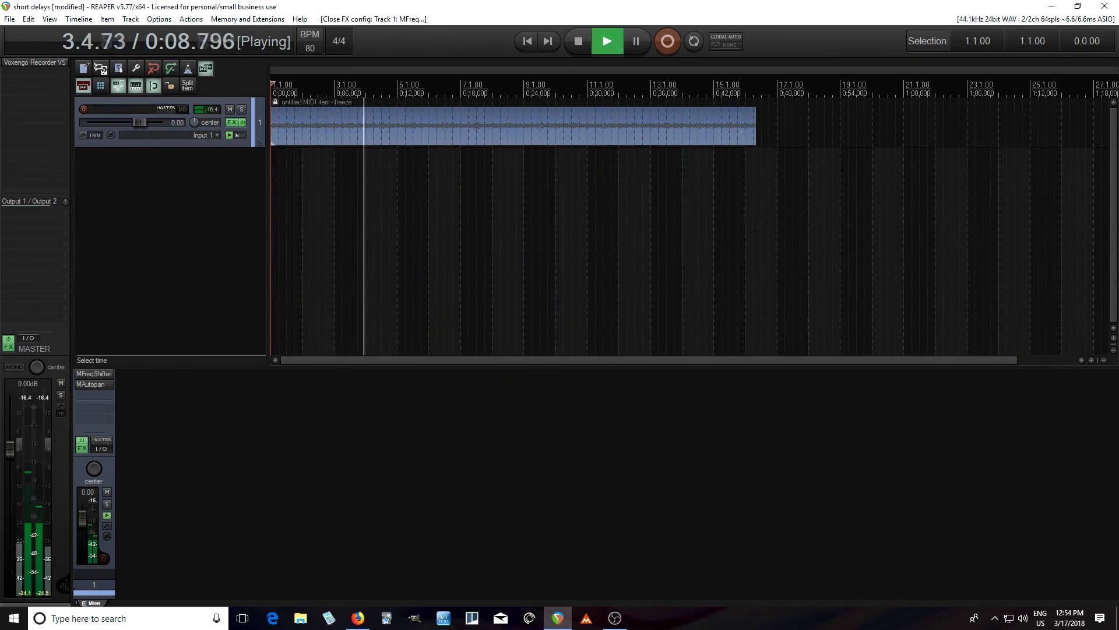
pyautogui.click(576, 43)
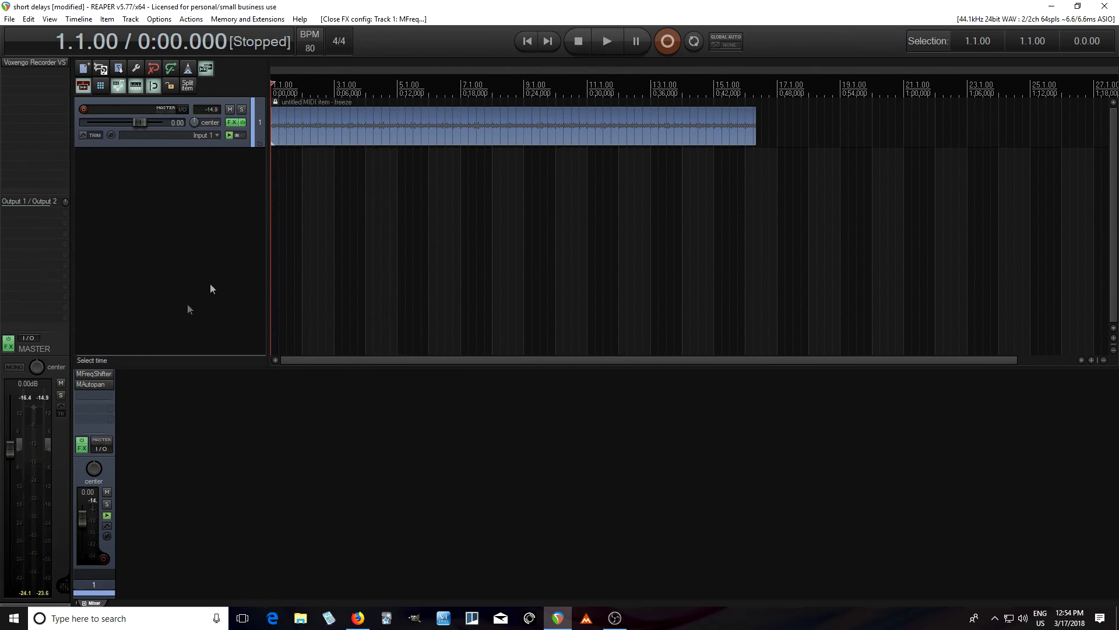
# Bypass both MAutopan and MFreqShifterMB on the track, play the dry sound for comparison, and stop
pyautogui.keyDown('shift'); pyautogui.click(90, 385); pyautogui.keyUp('shift')
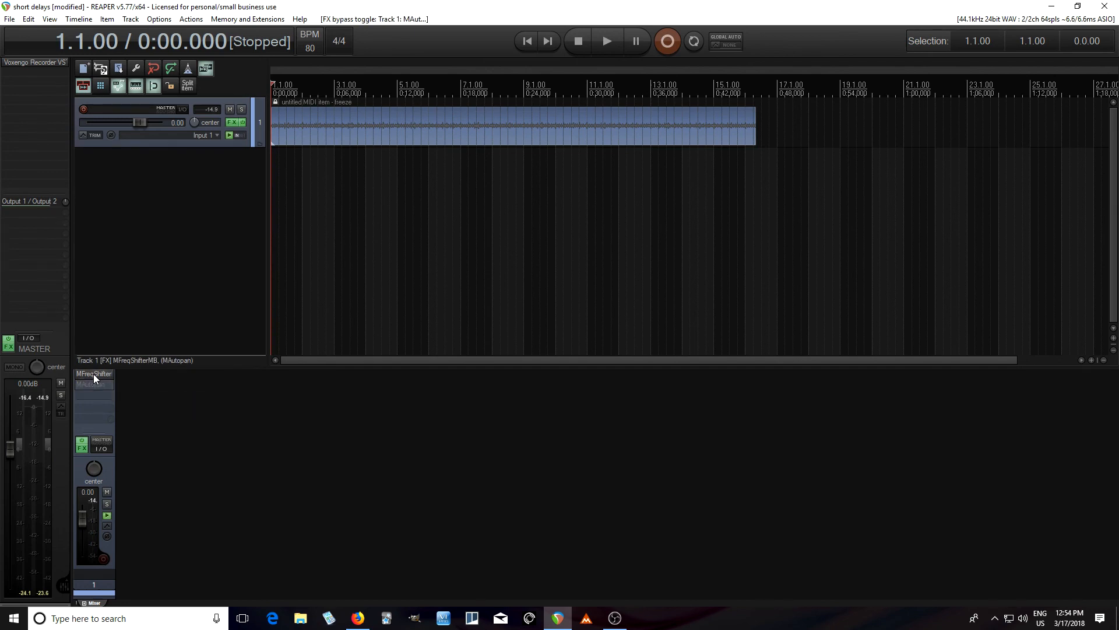
pyautogui.click(619, 40)
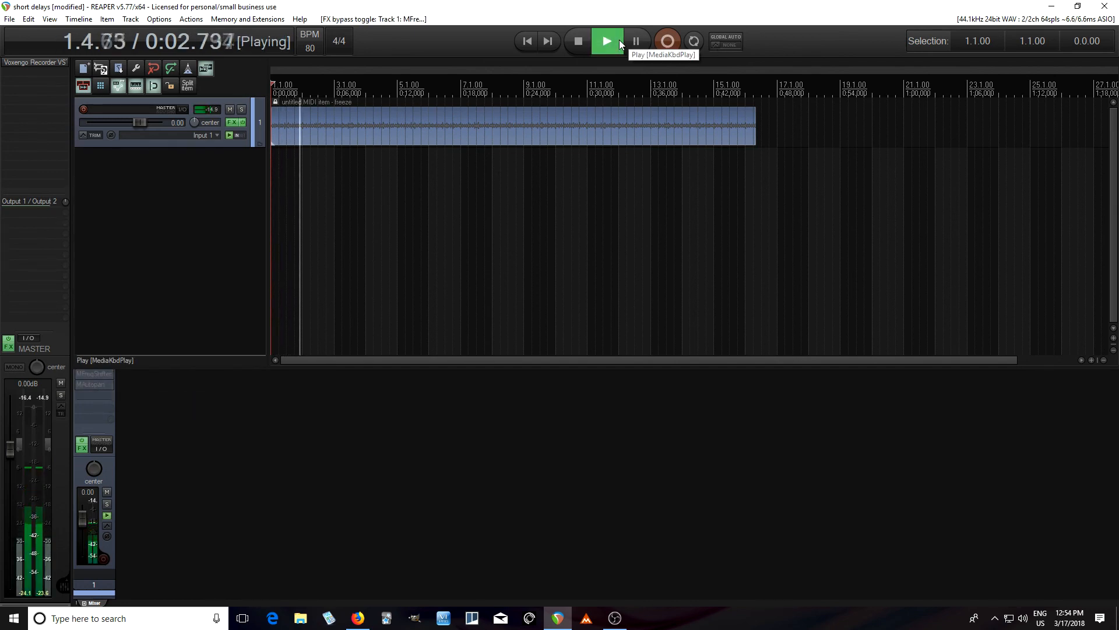
pyautogui.click(580, 41)
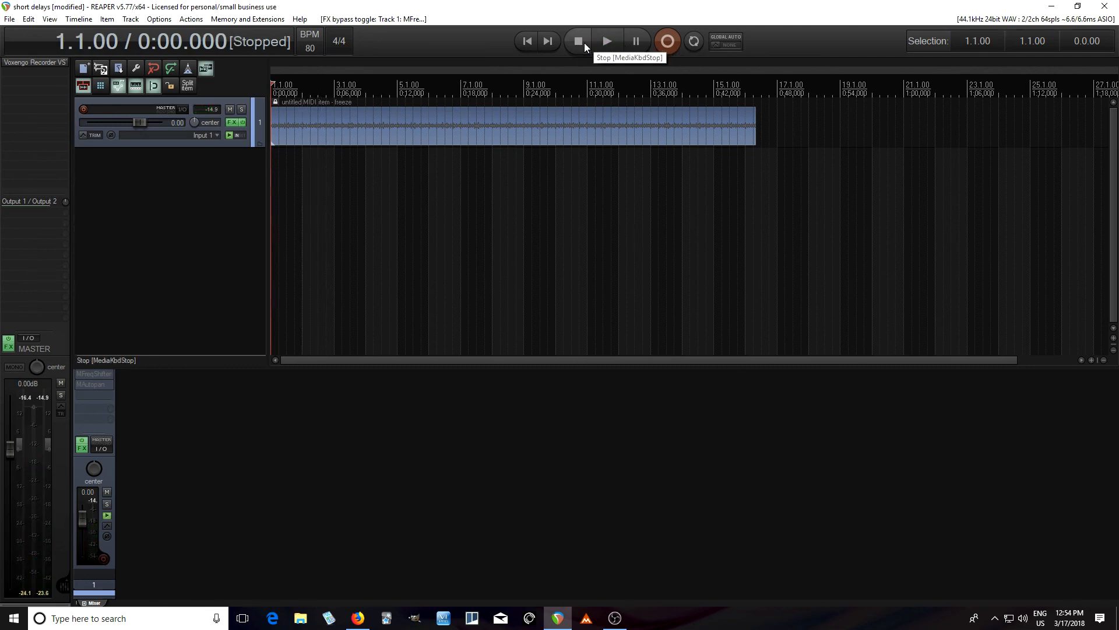